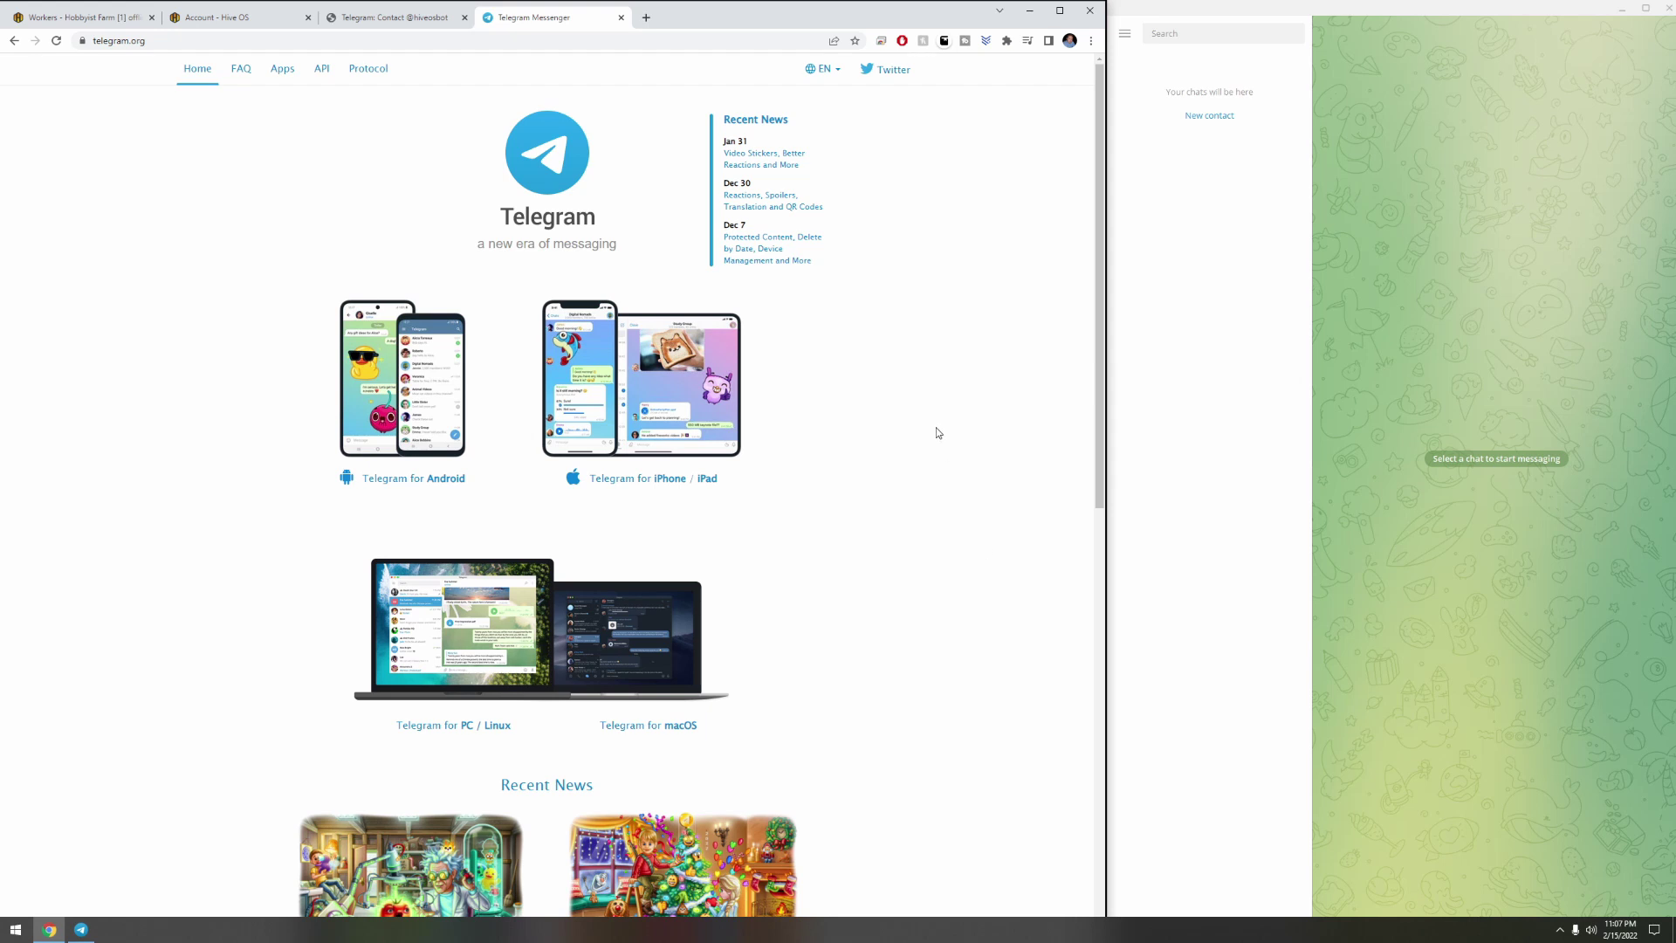
scroll(894, 467, down, 1)
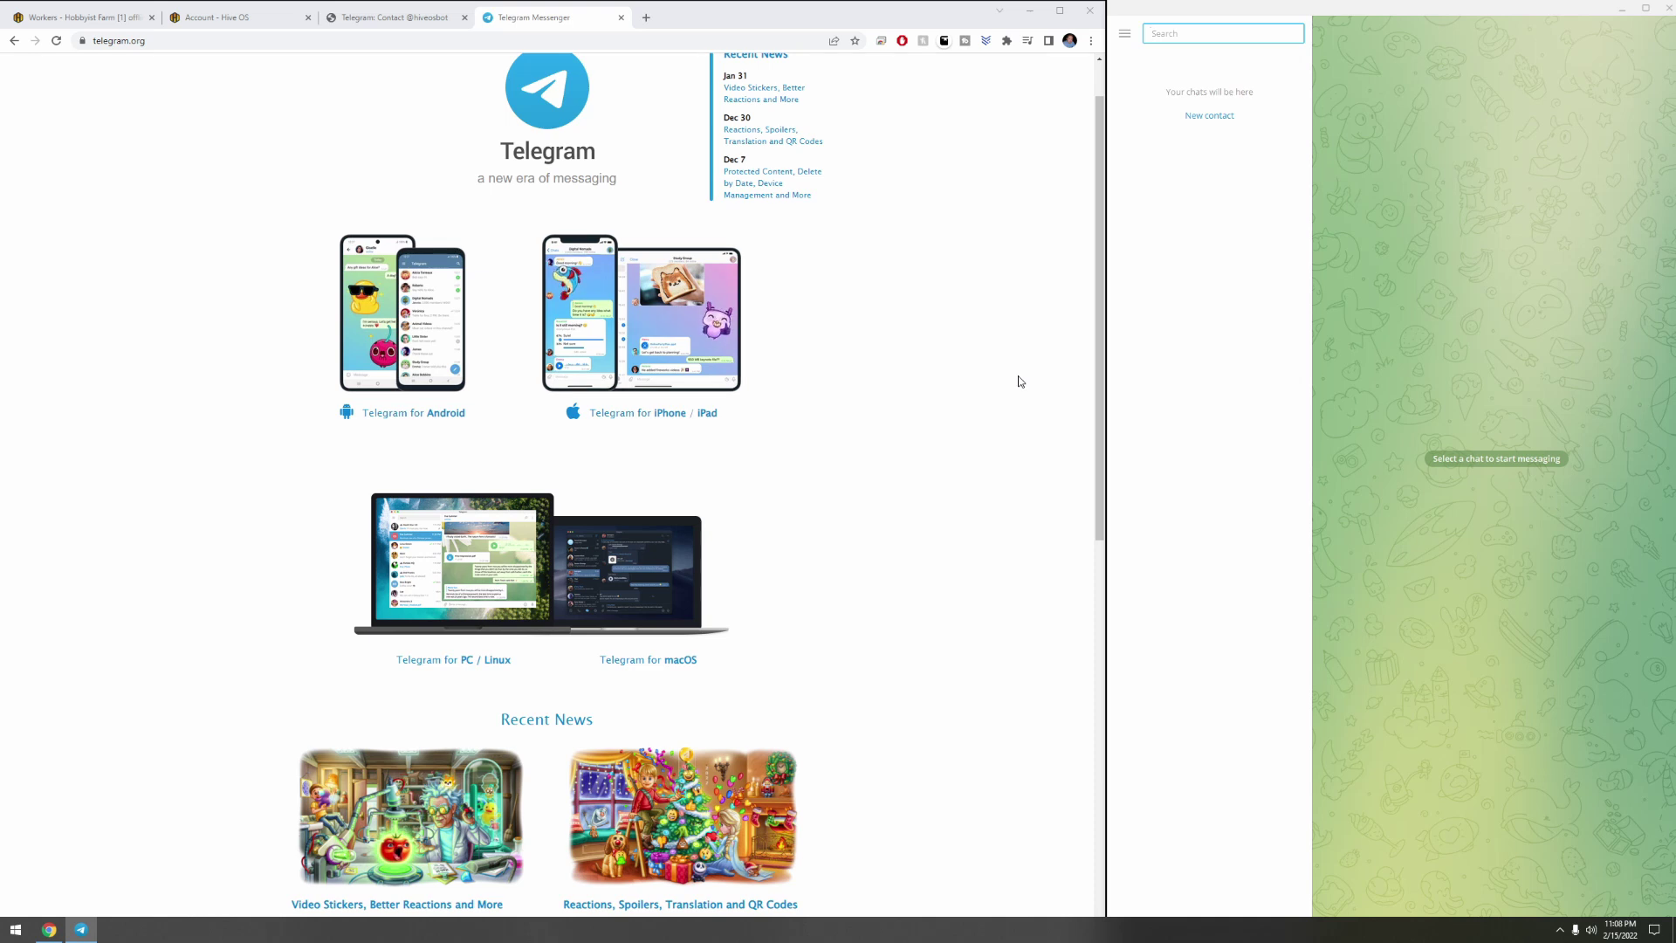
Go to the Hive OS farm page and start the Telegram notification subscription setup
click(90, 16)
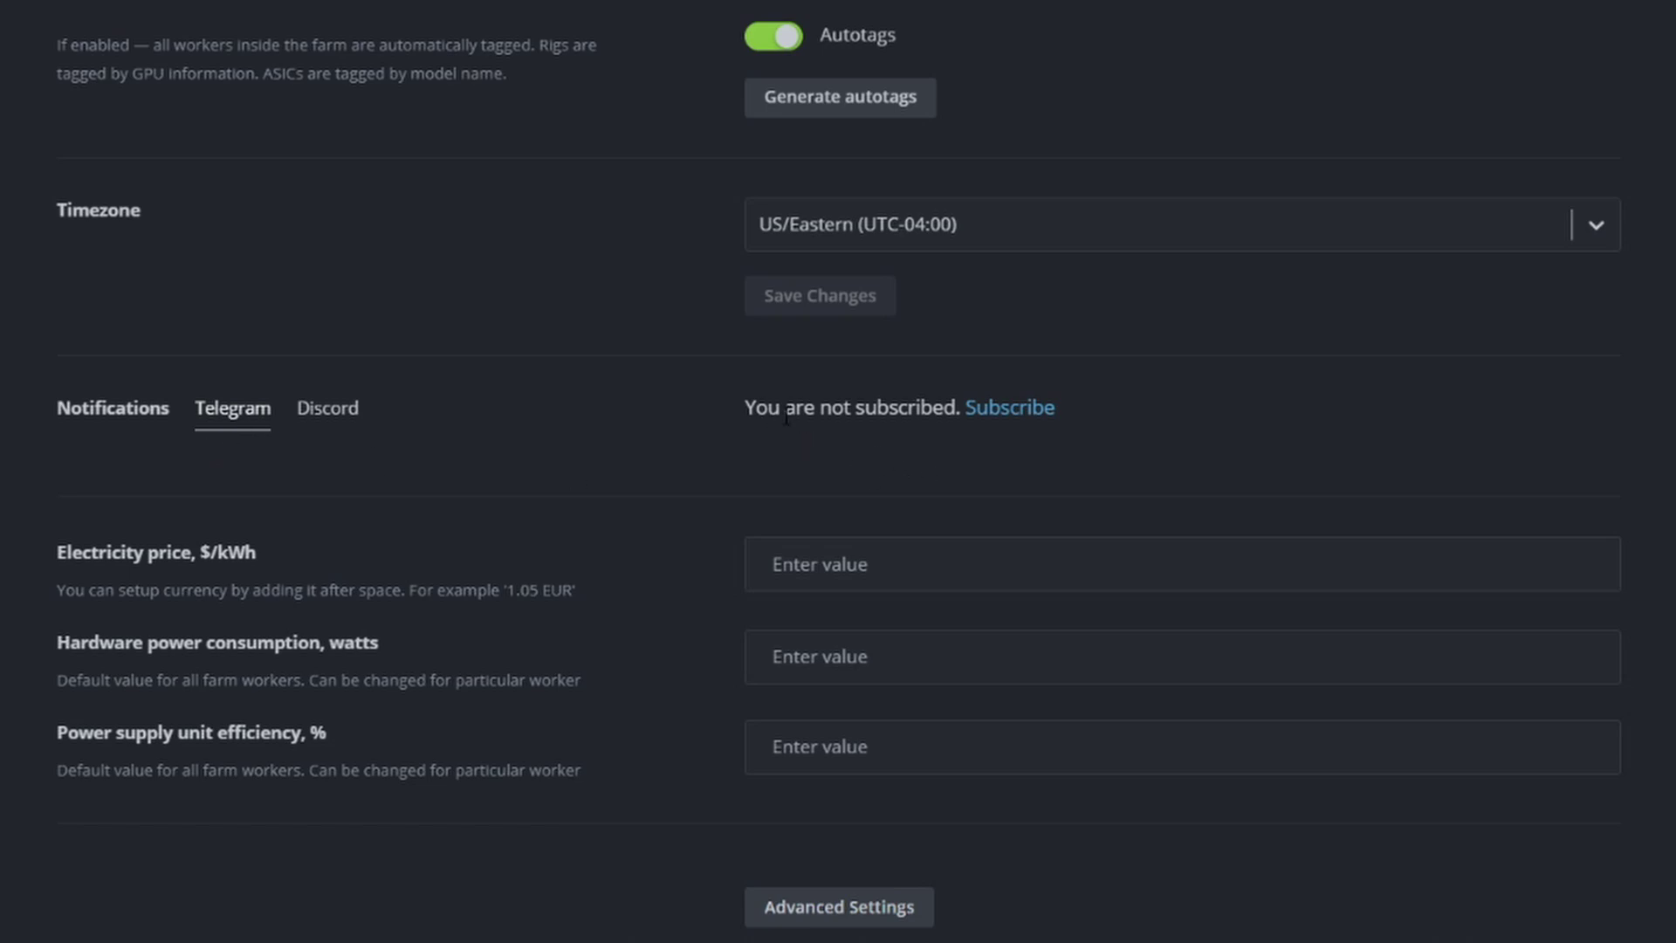
click(1015, 422)
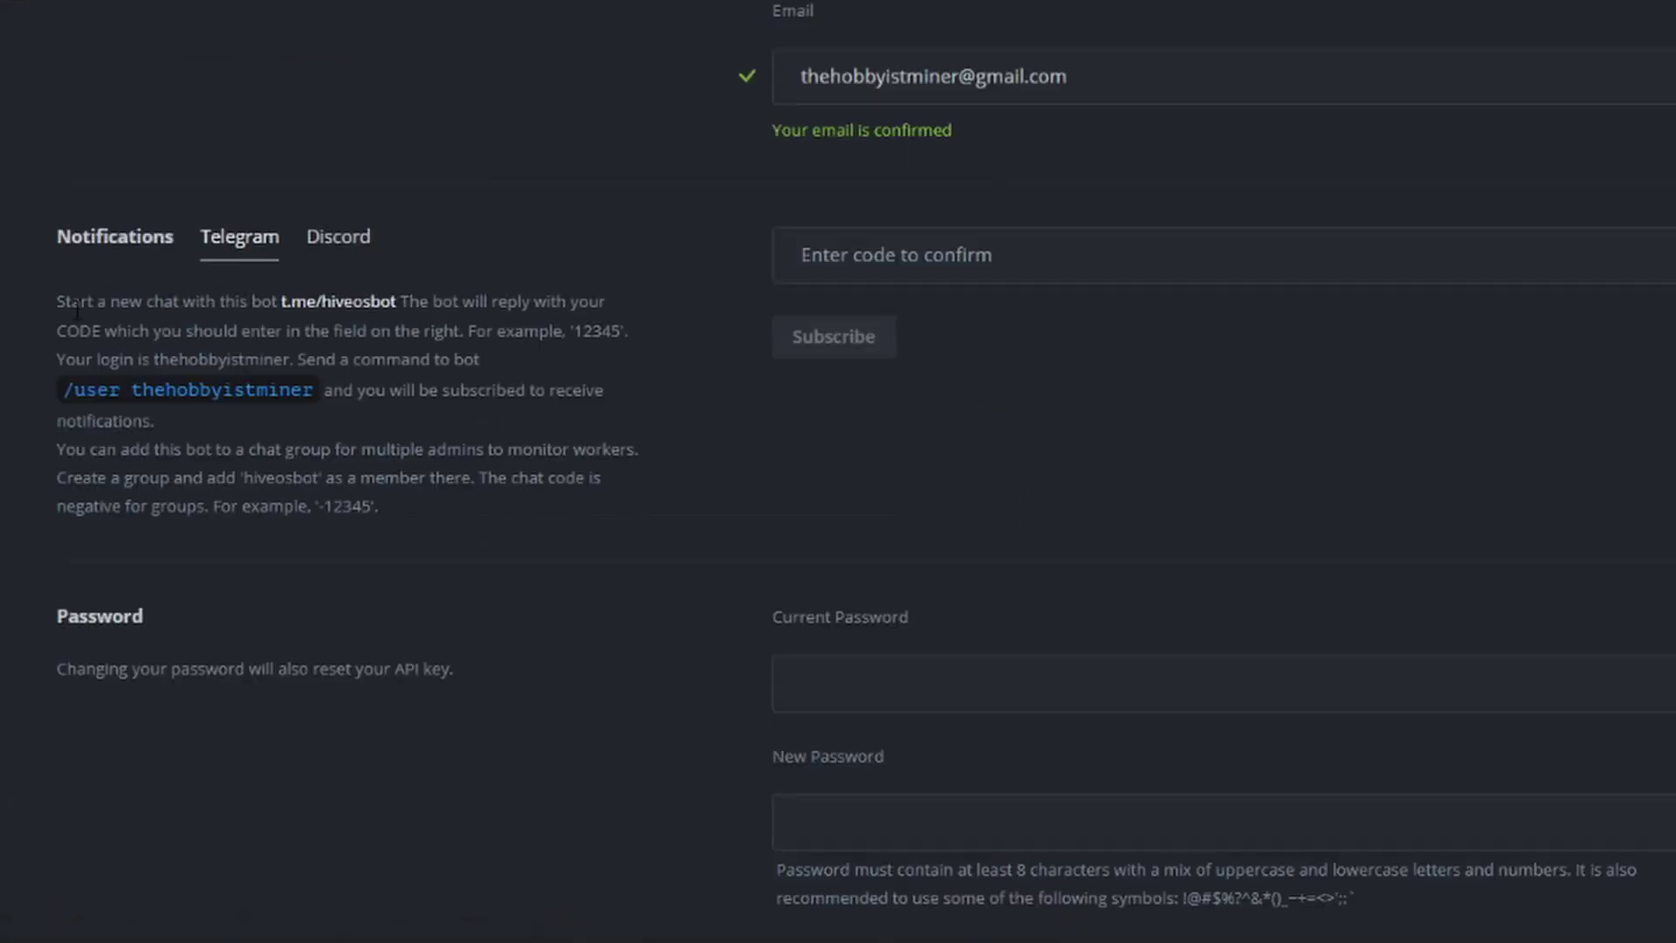
Follow the t.me/hiveosbot link and open the Hive Bot chat in Telegram Desktop
click(374, 312)
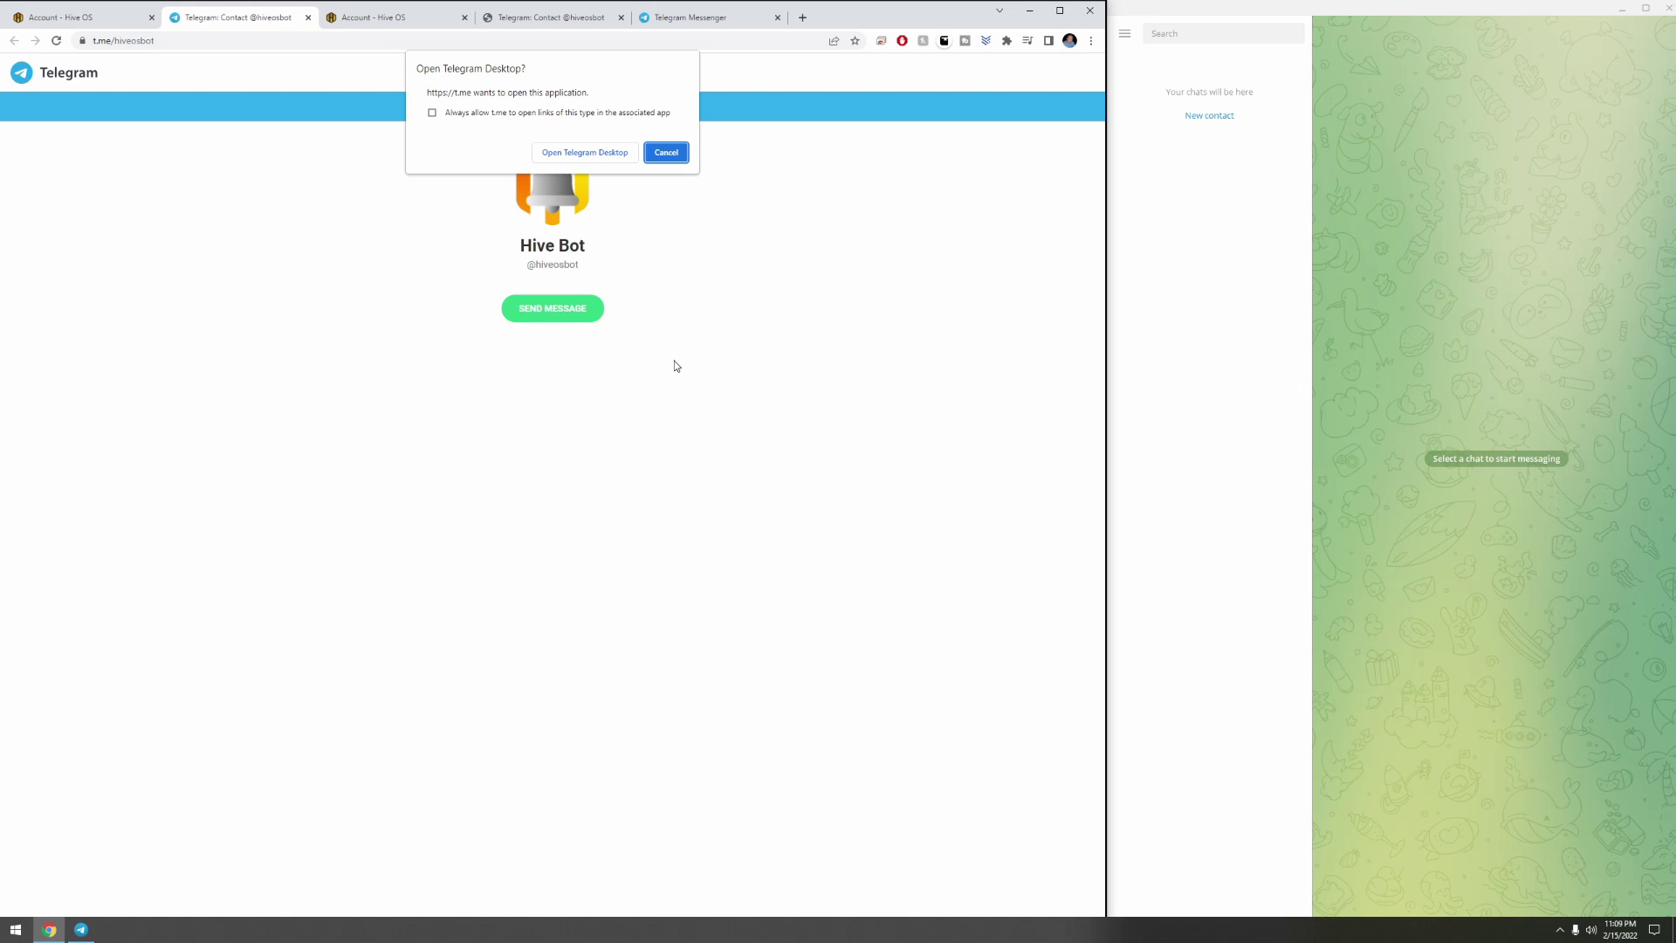
click(608, 154)
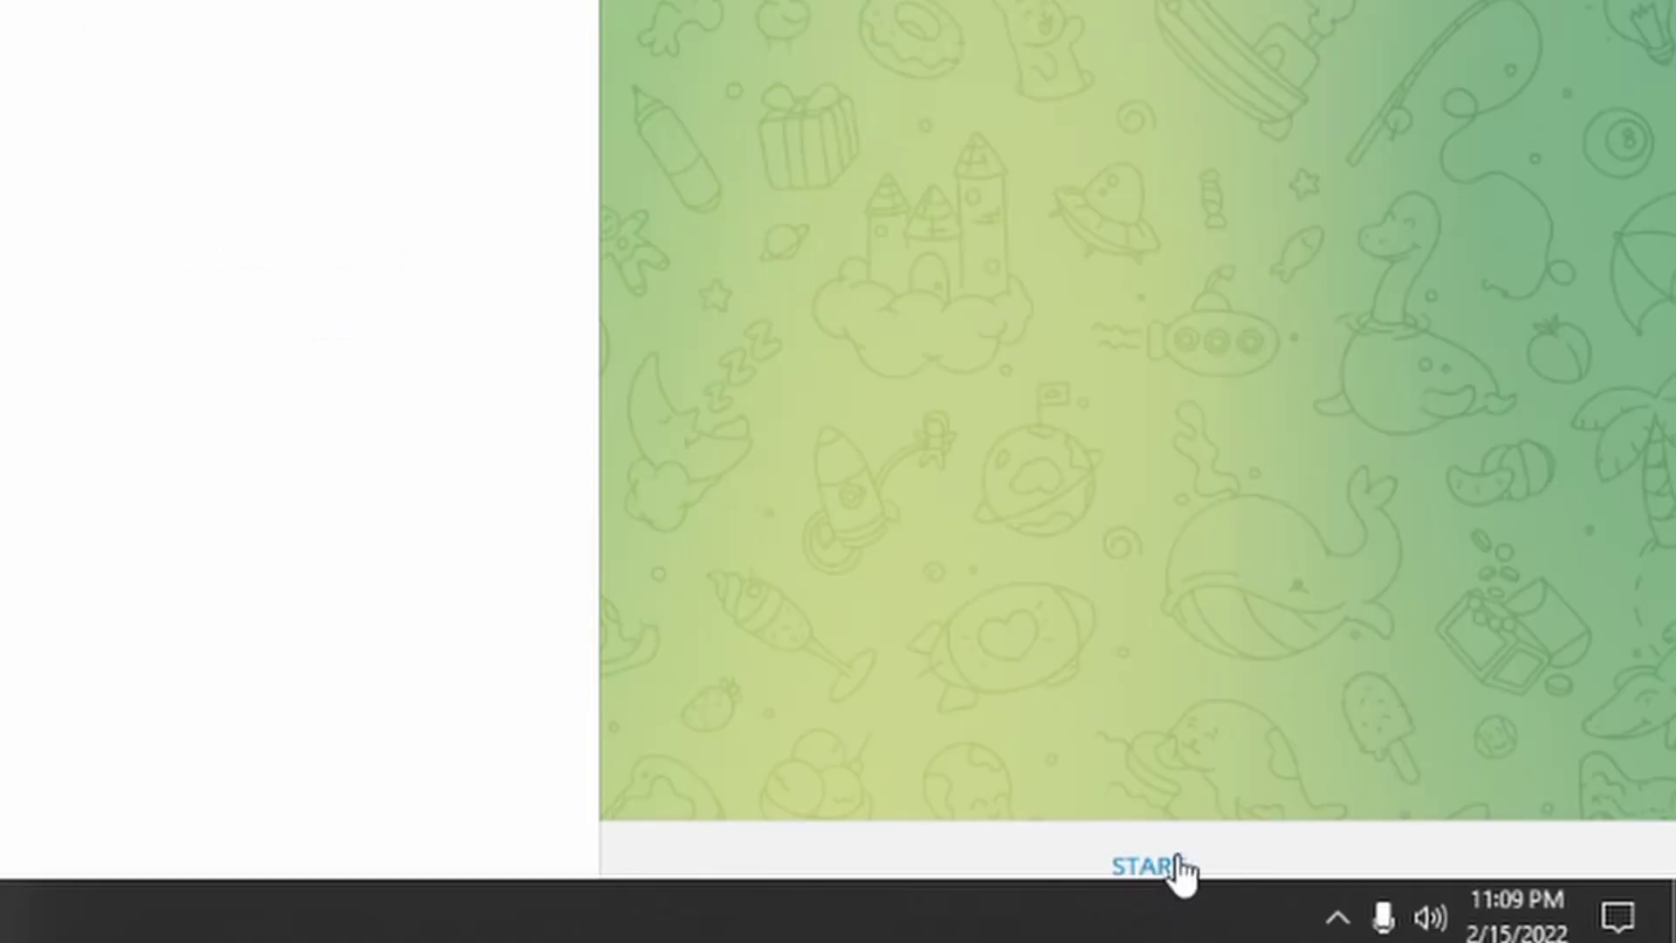
Start the Hive Bot chat, react to its reply, and copy the auth code it sends
click(1180, 868)
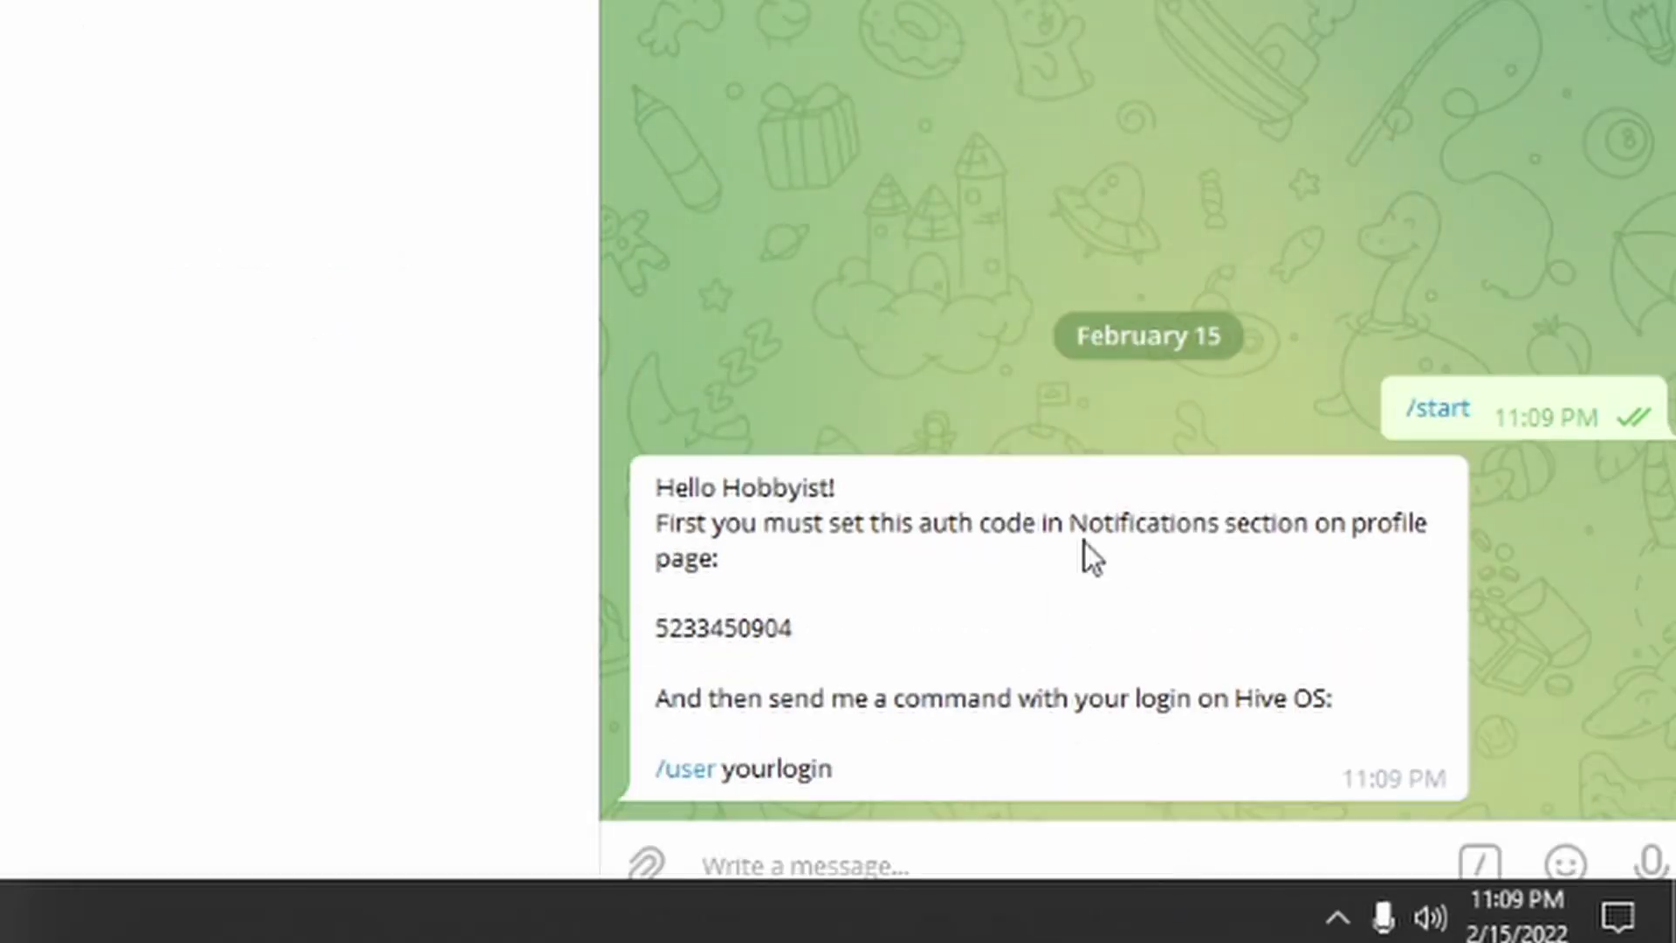
double_click(1164, 679)
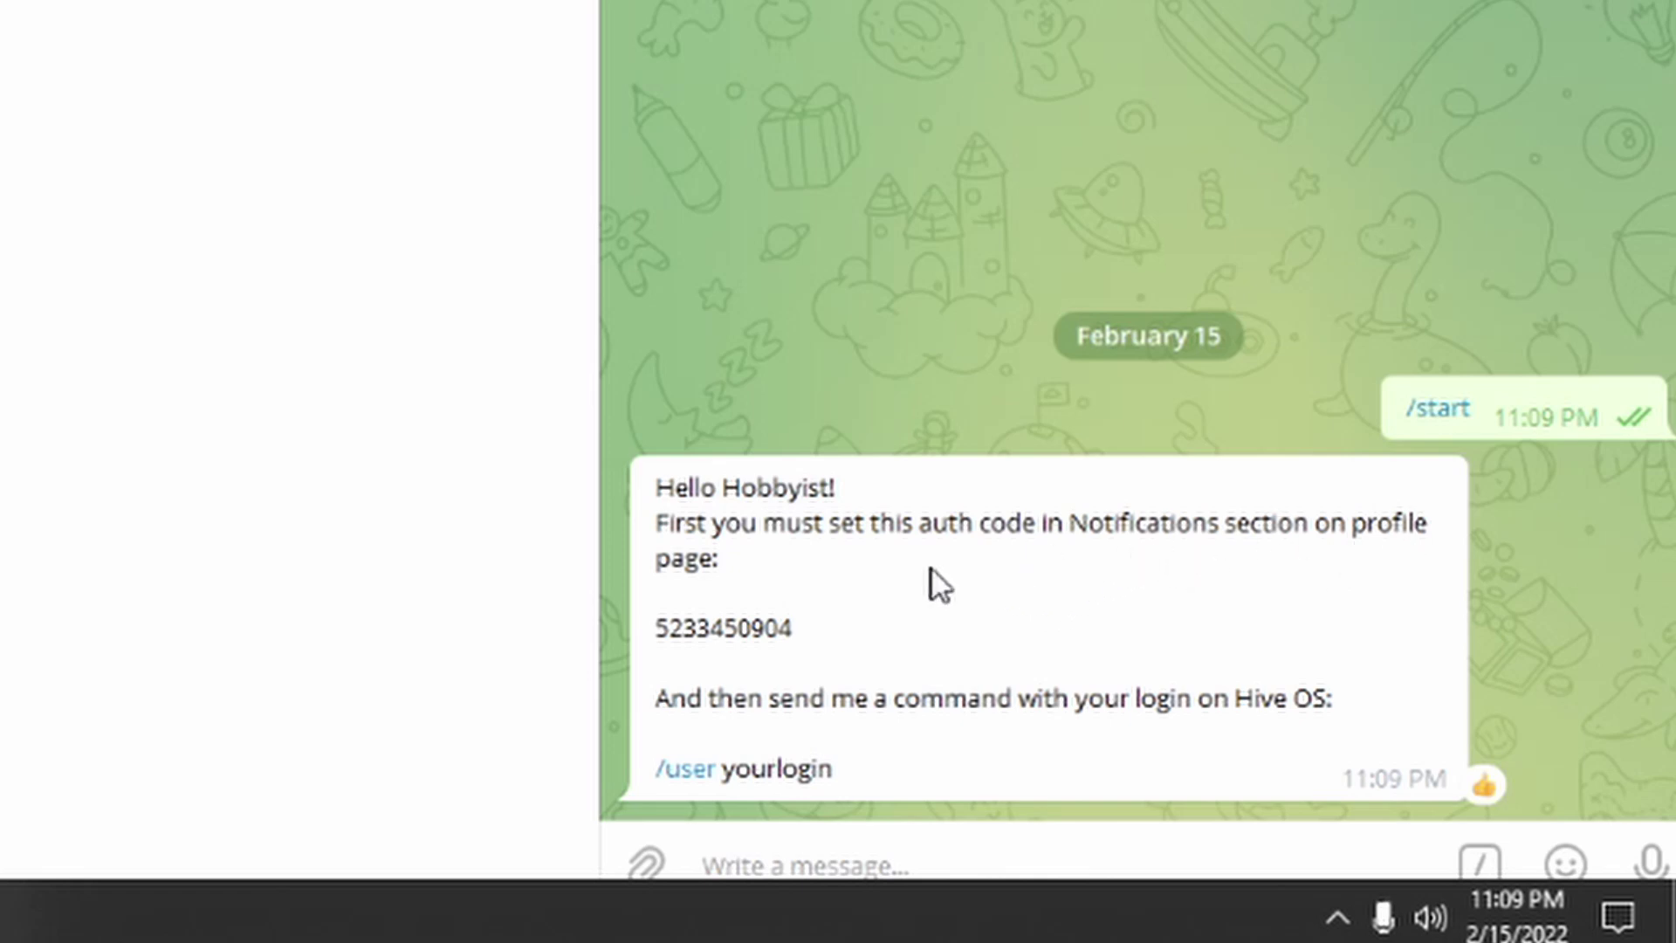
double_click(750, 630)
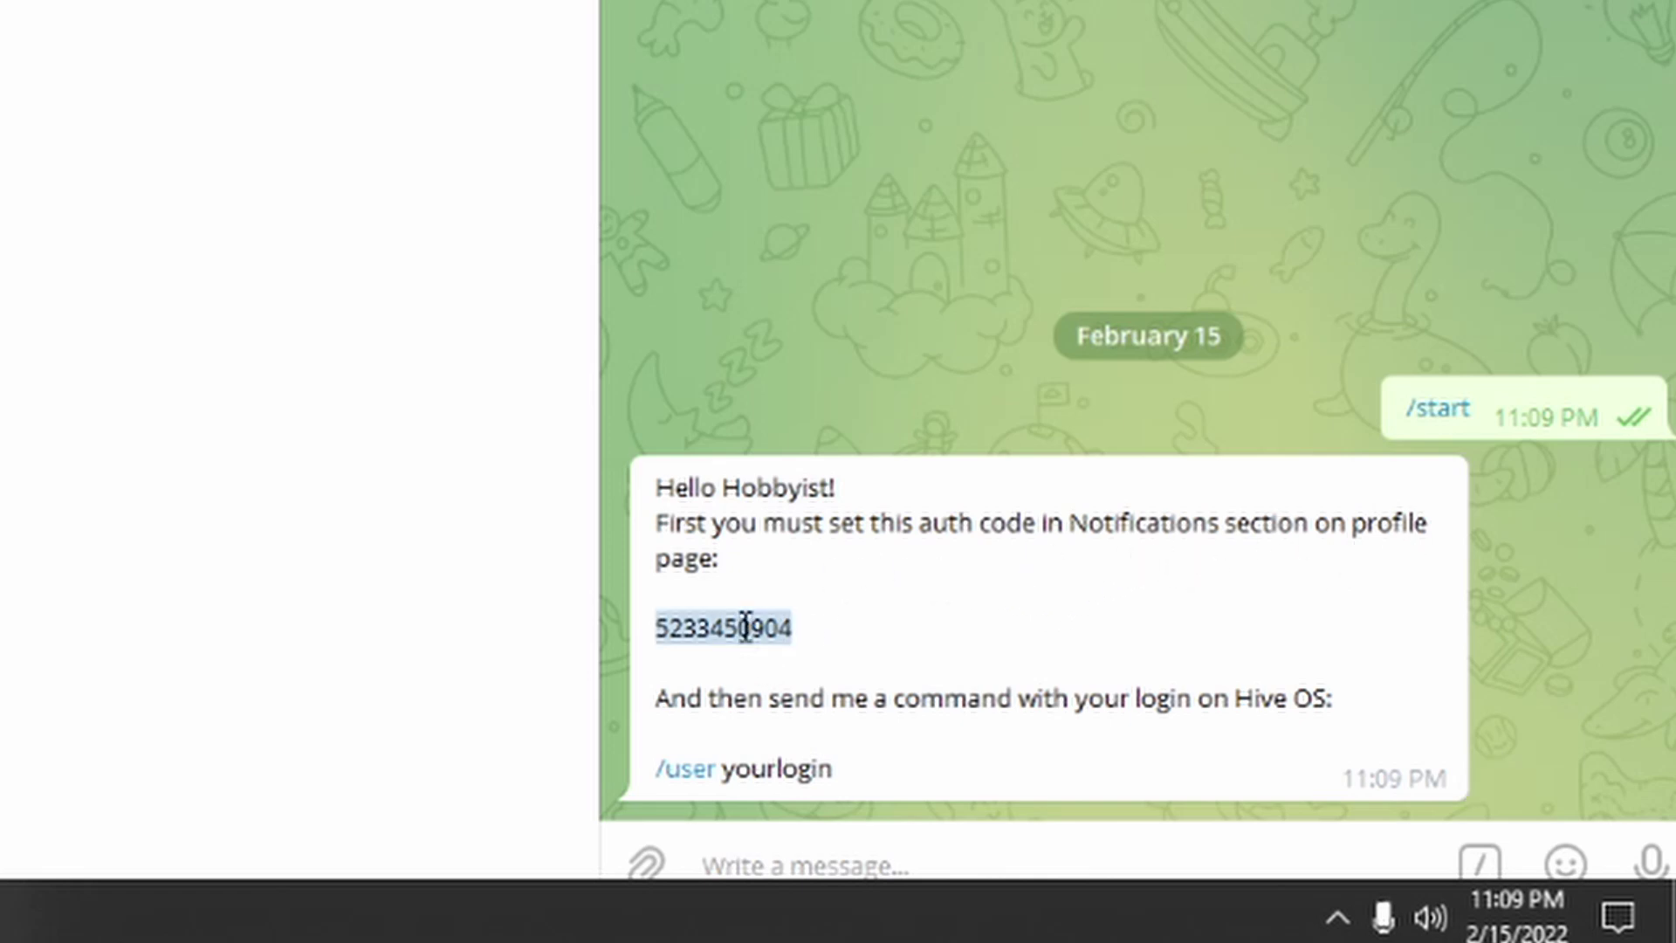
right_click(748, 621)
click(908, 179)
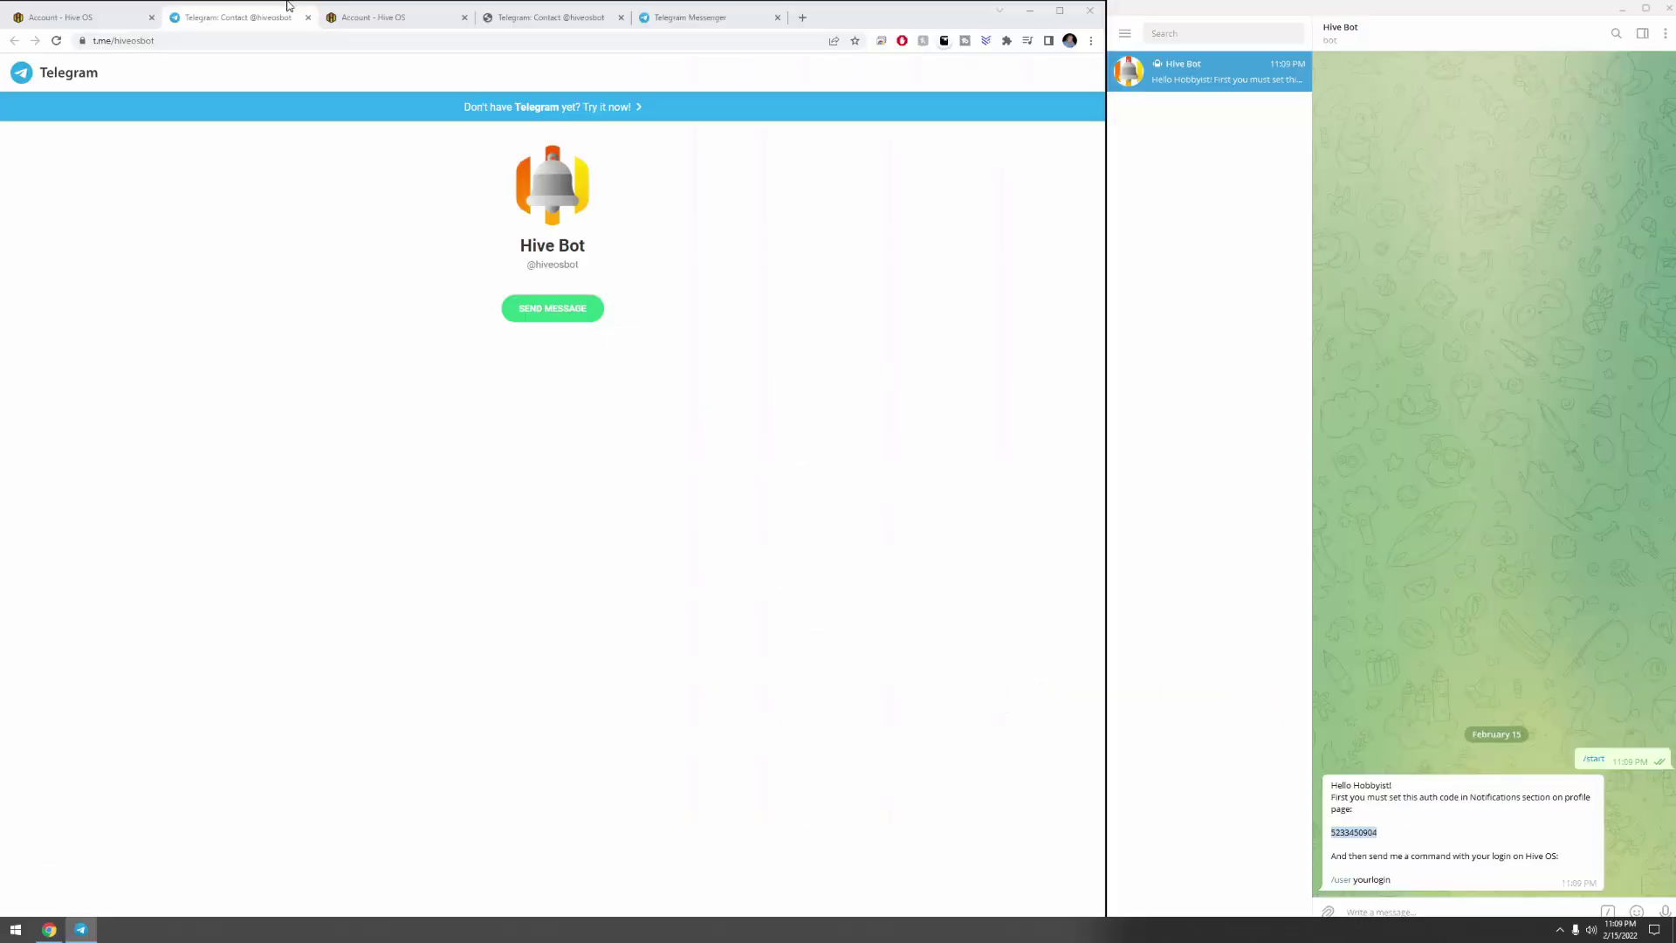
Paste the bot's auth code into the Hive OS code field, subscribe, and confirm with 2FA
click(58, 17)
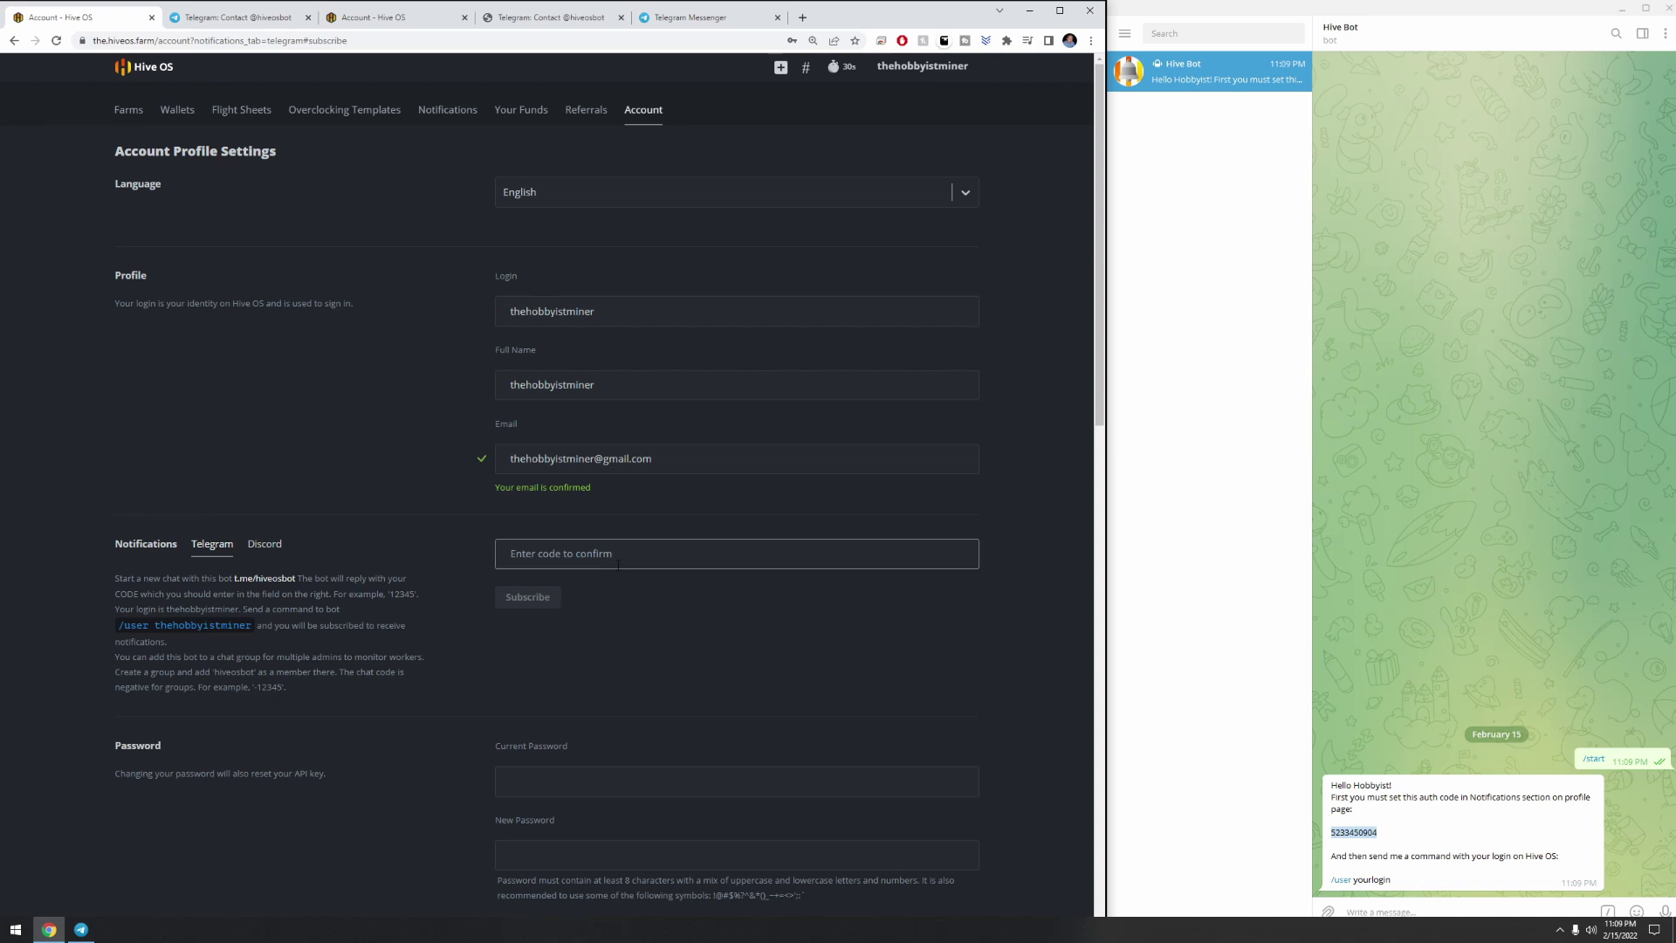
click(583, 559)
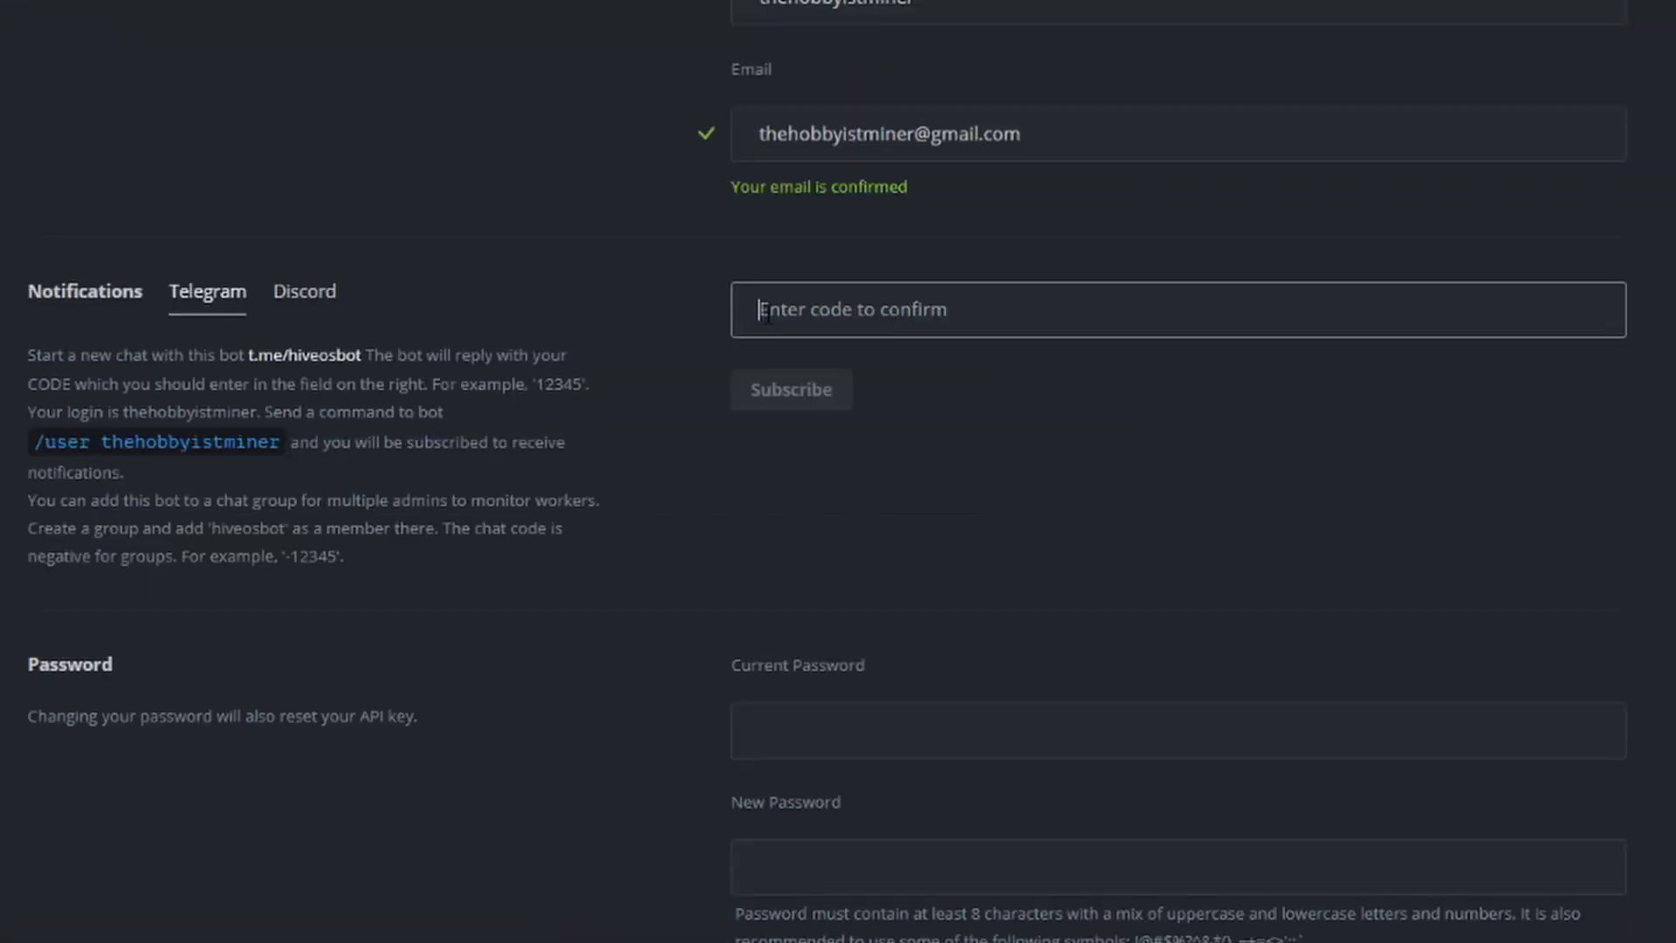
right_click(571, 559)
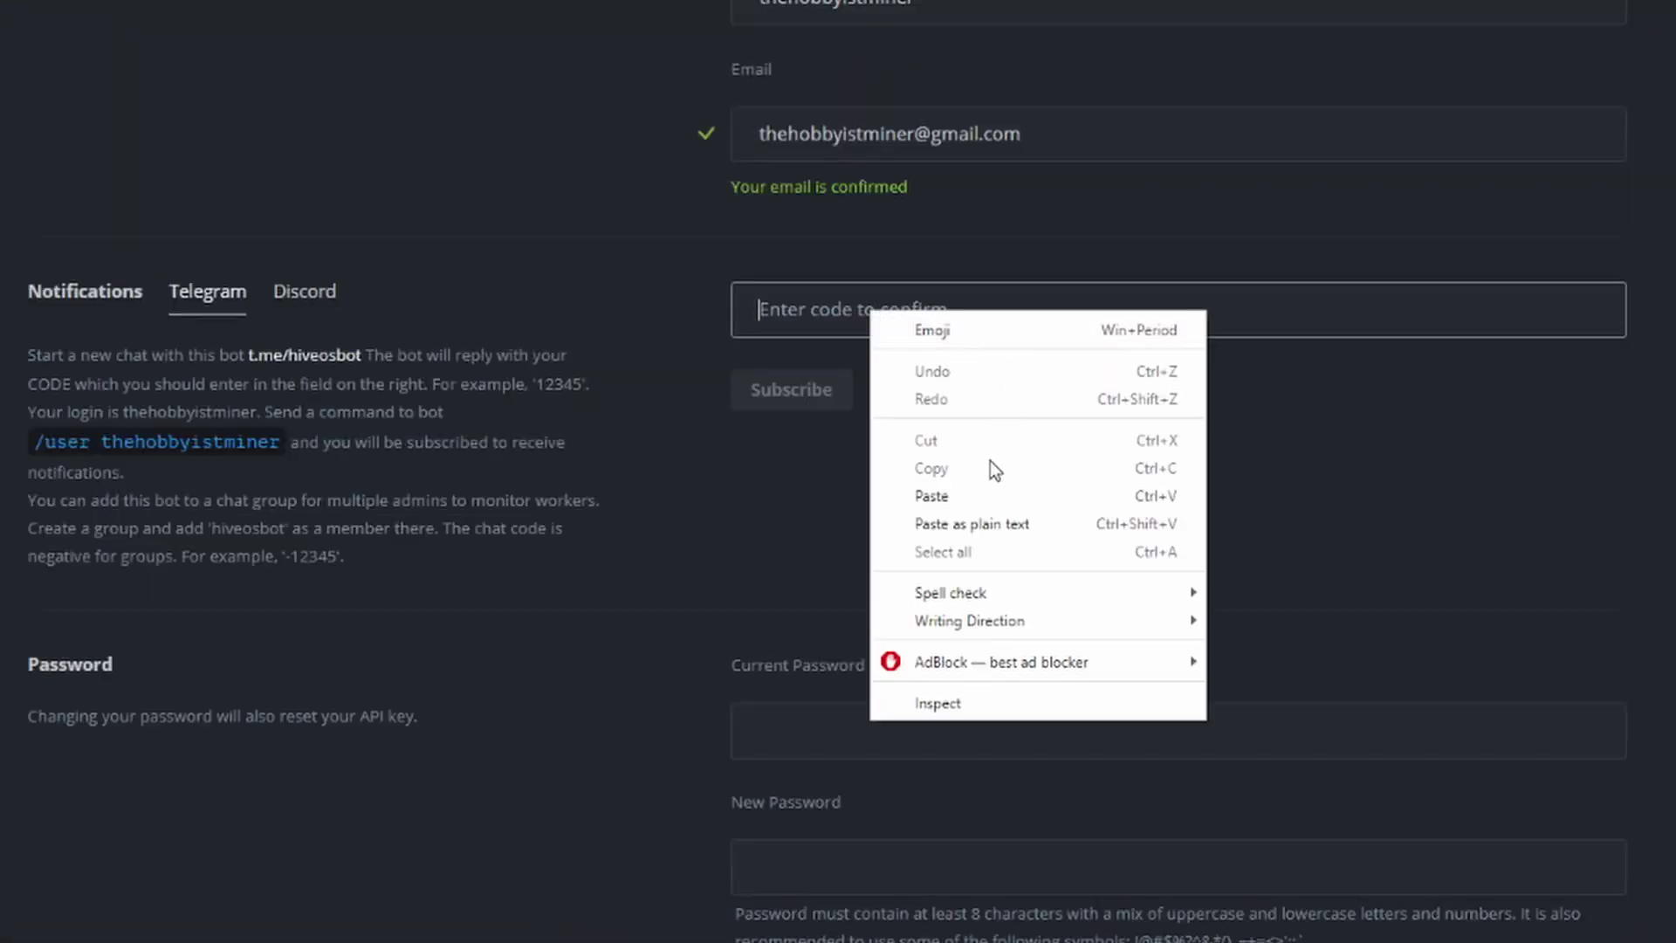
click(968, 495)
click(795, 397)
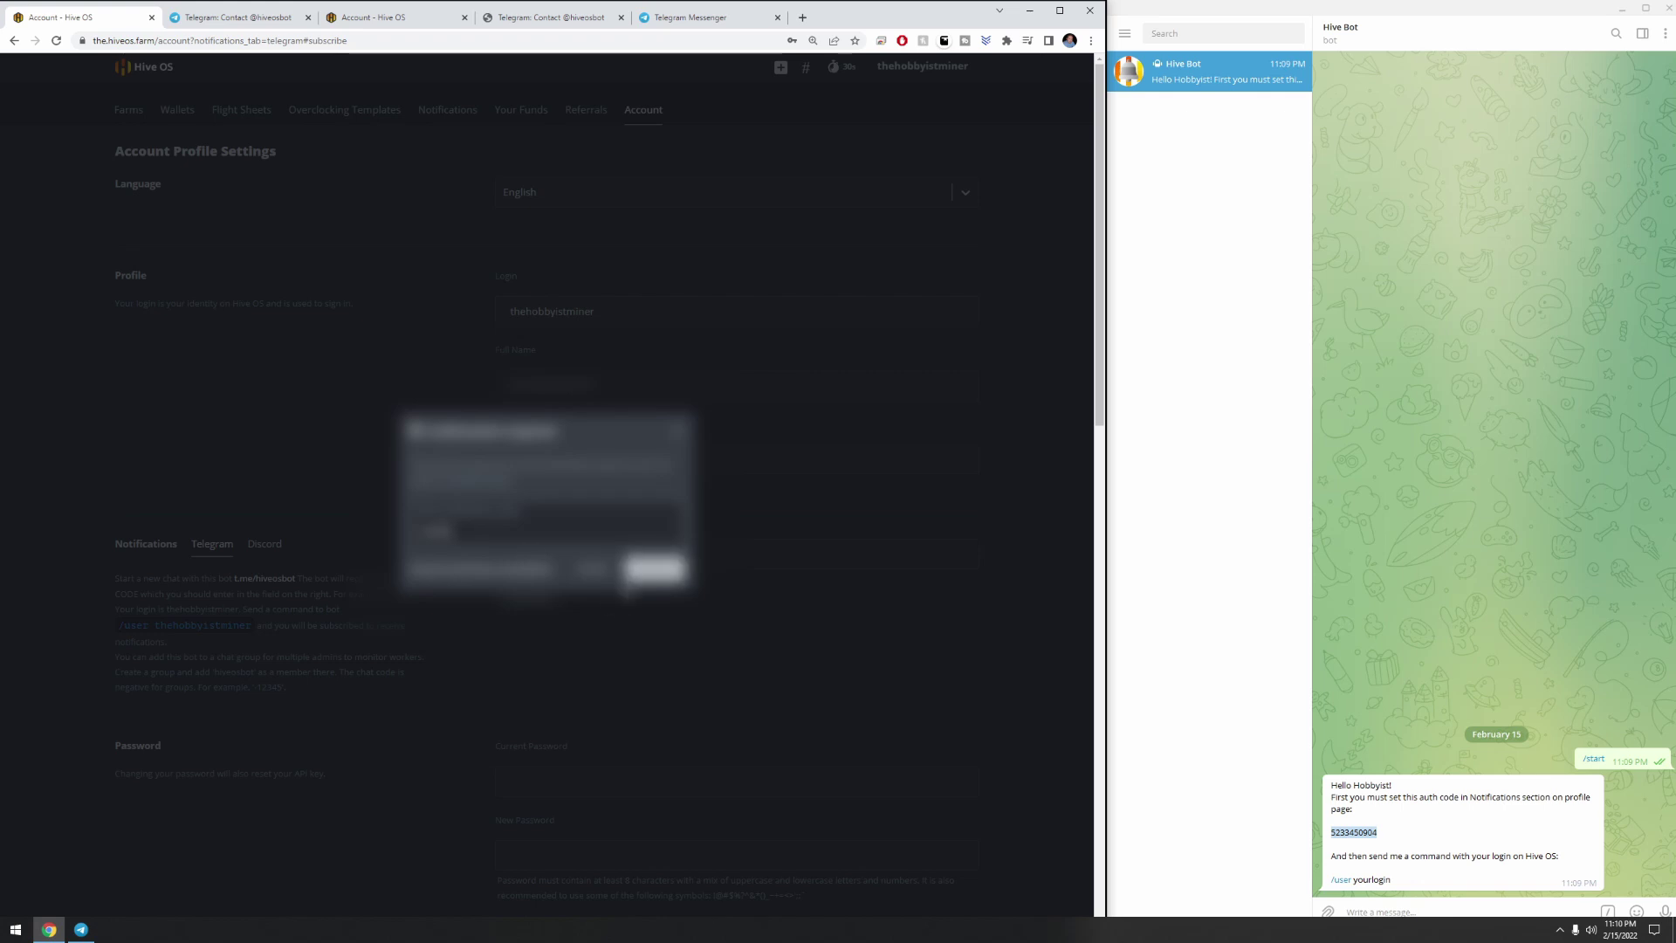
click(655, 569)
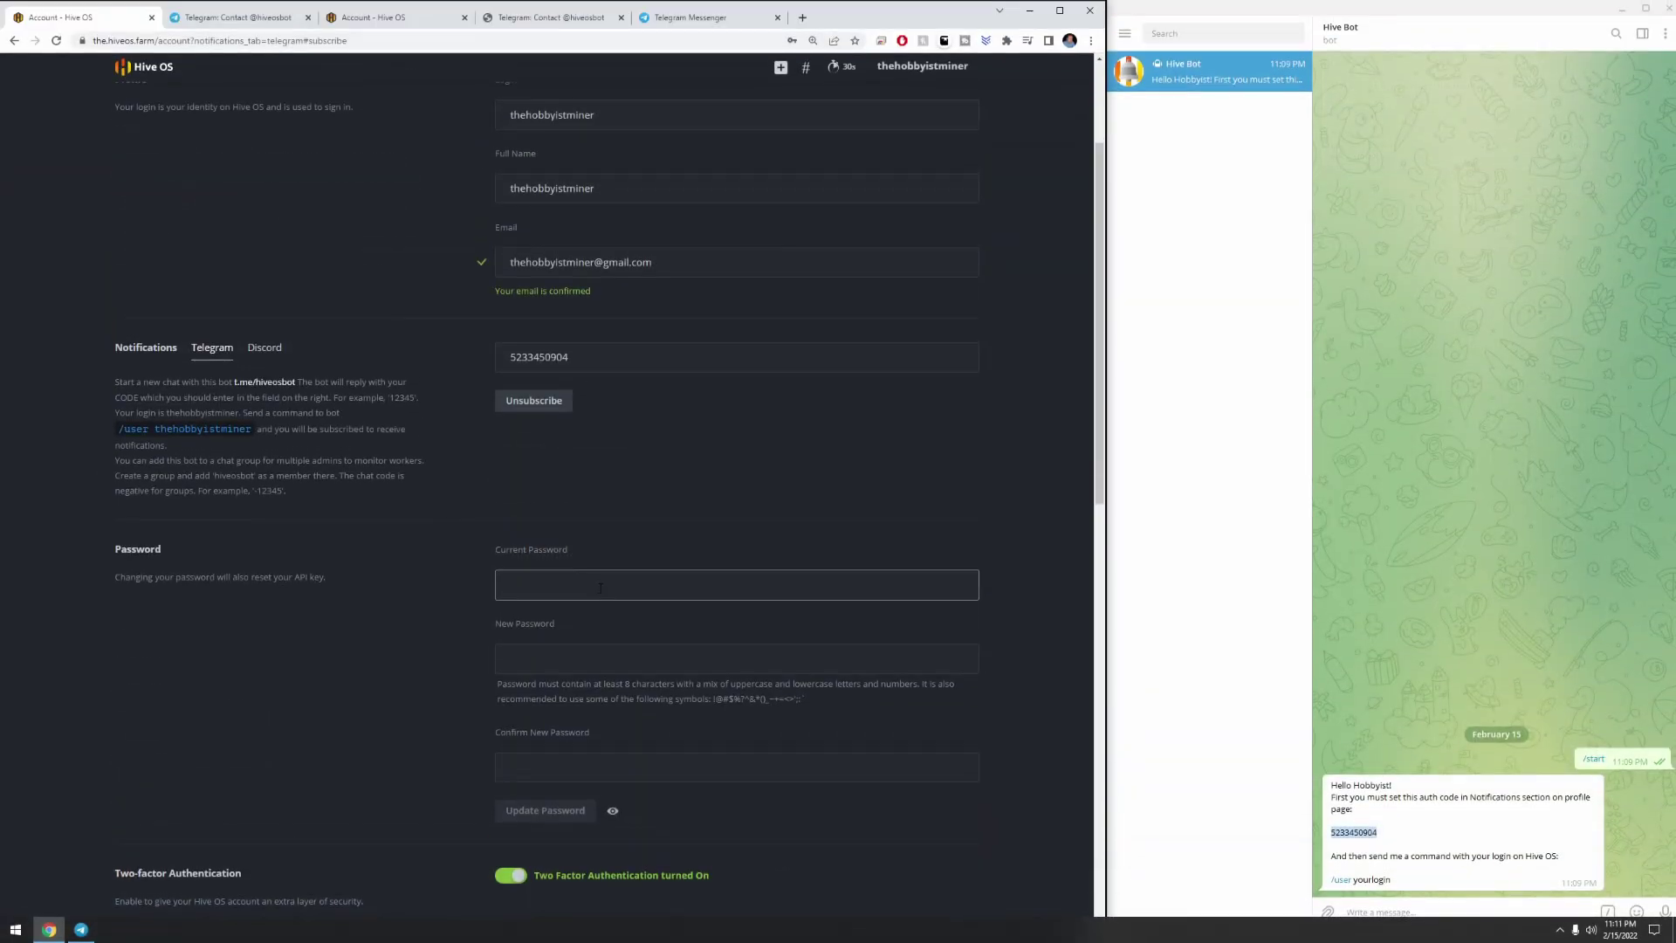
Copy the /user login command from the Hive OS account page and send it to Hive Bot
click(505, 447)
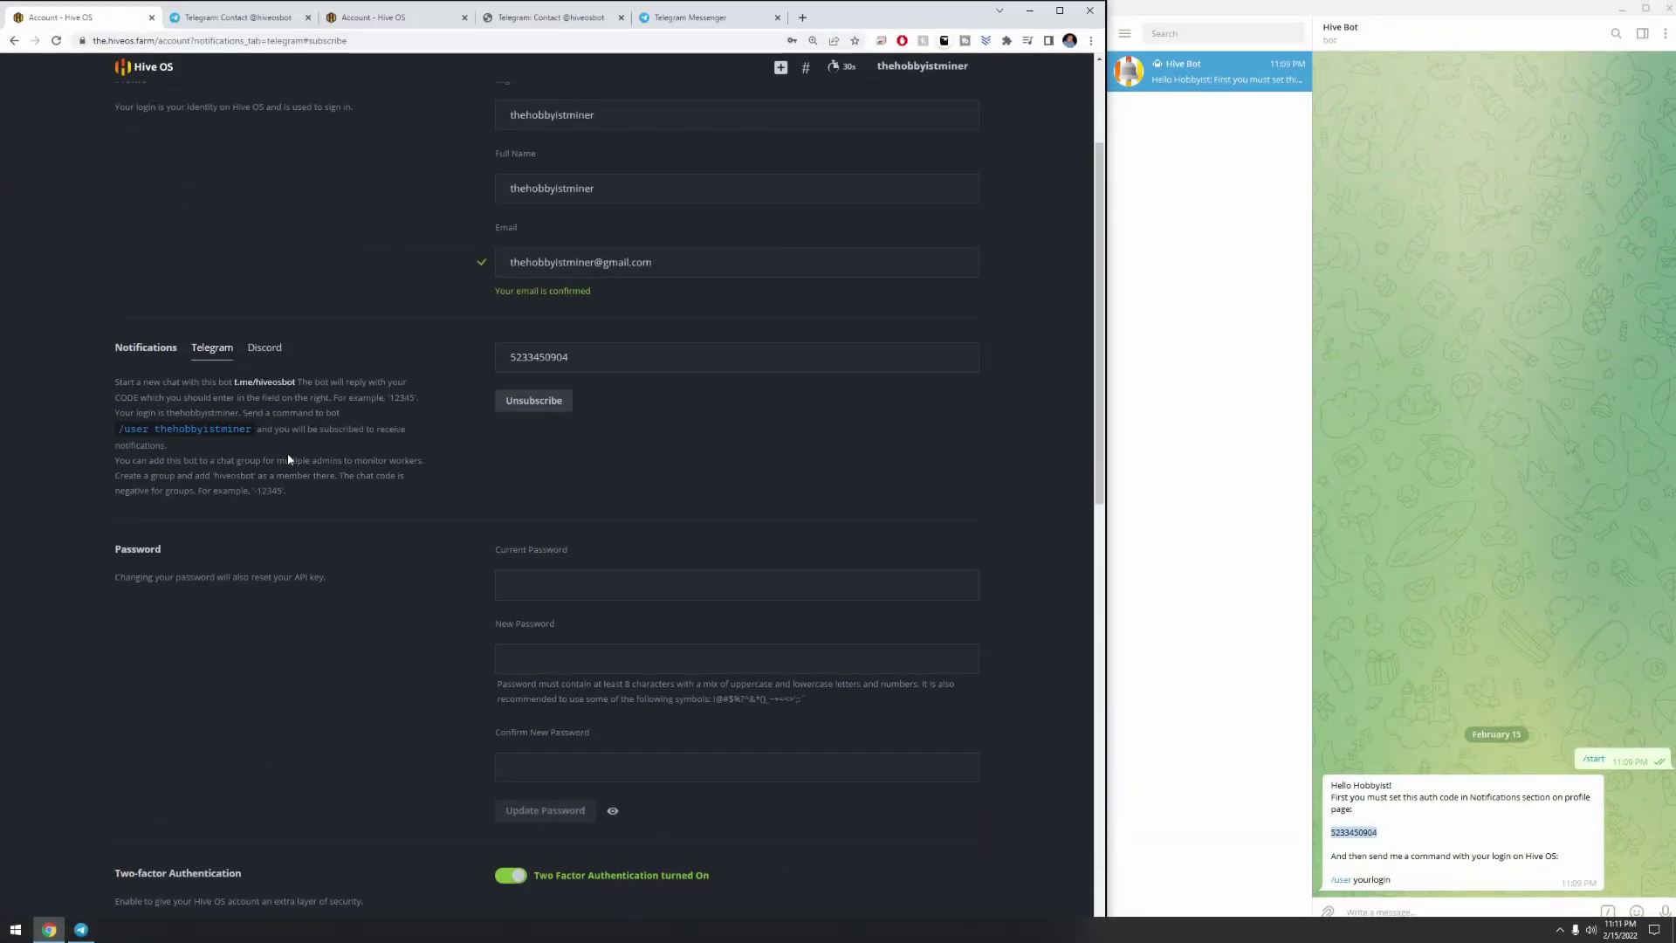
drag(117, 427, 239, 429)
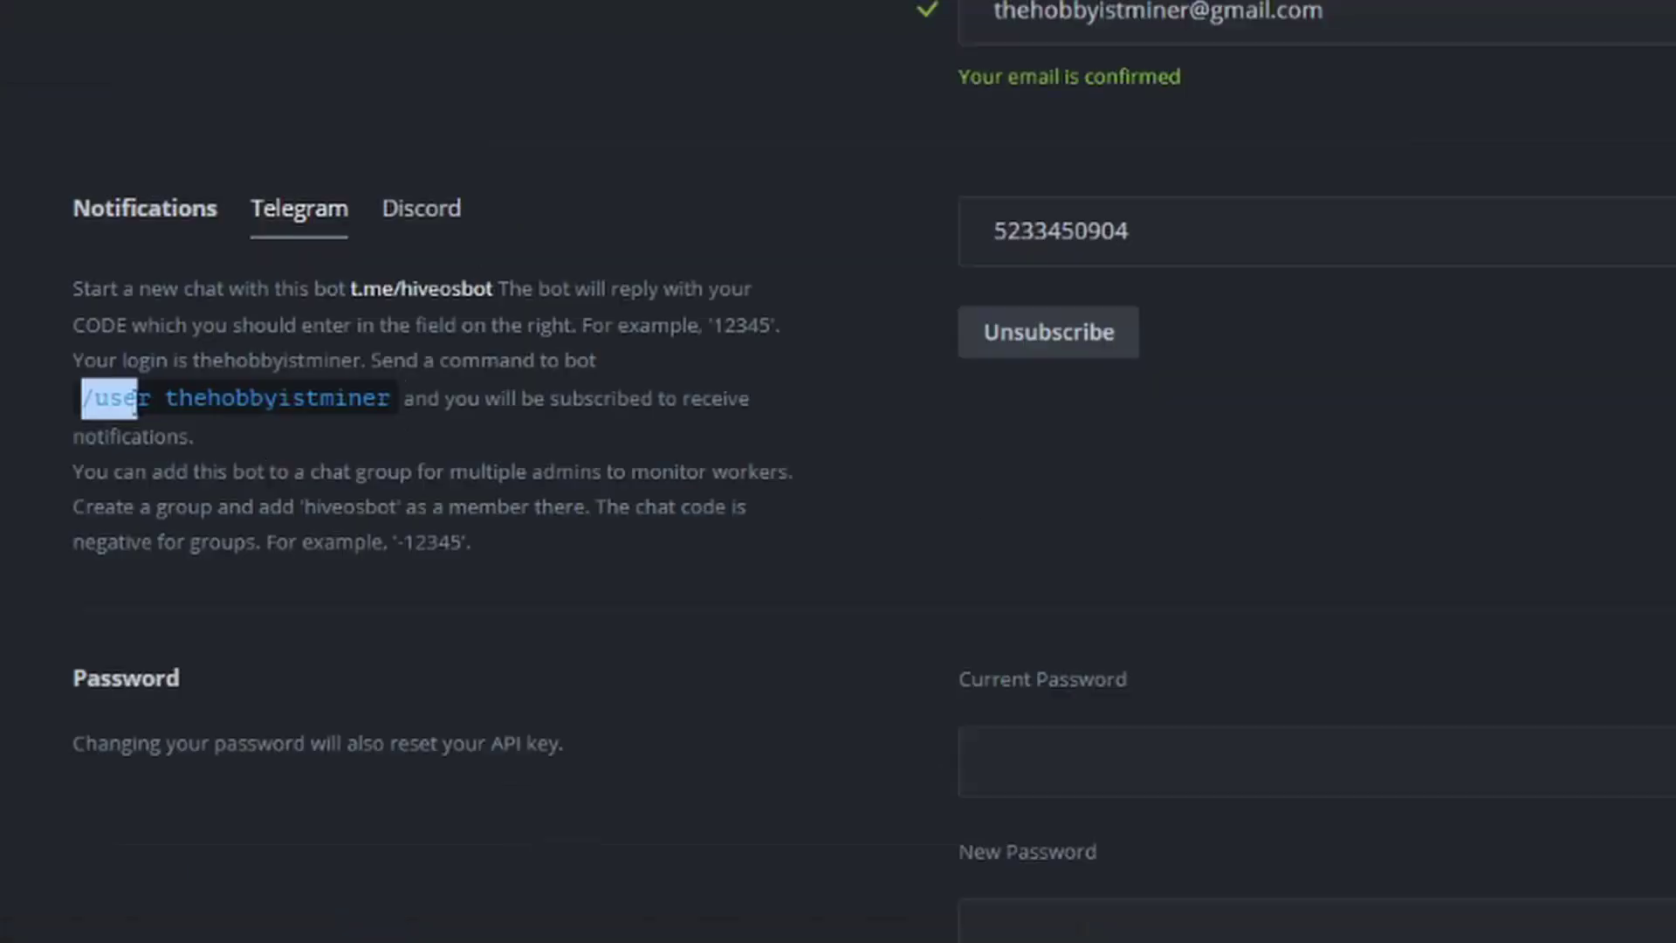
drag(362, 398, 392, 395)
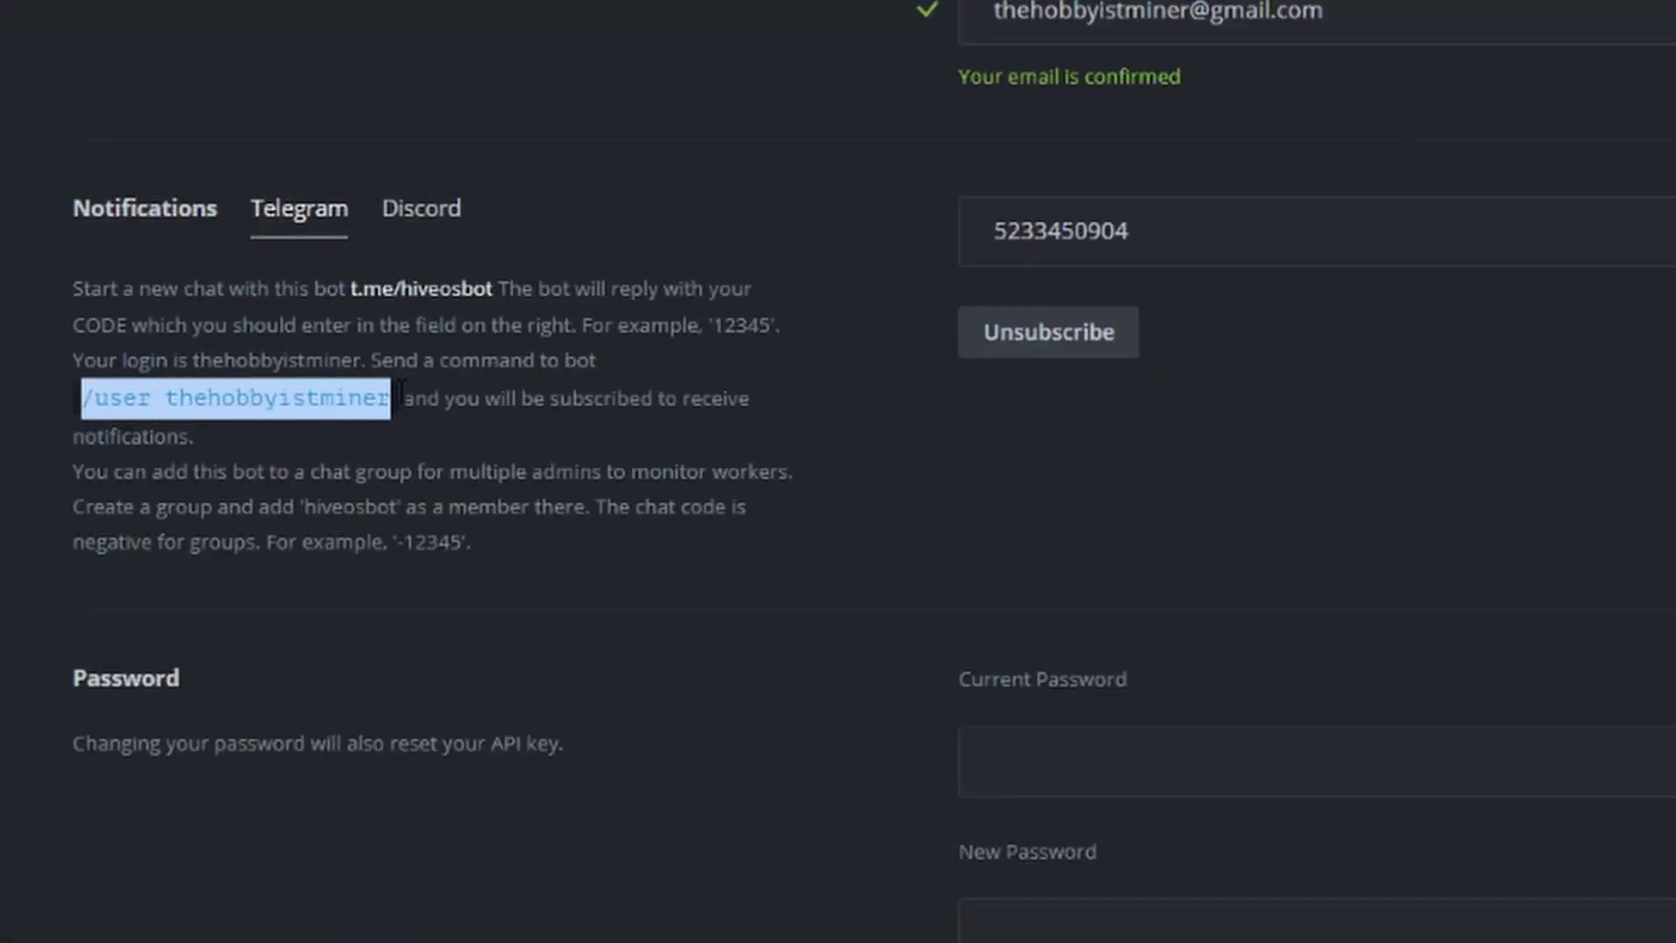
right_click(255, 399)
click(346, 425)
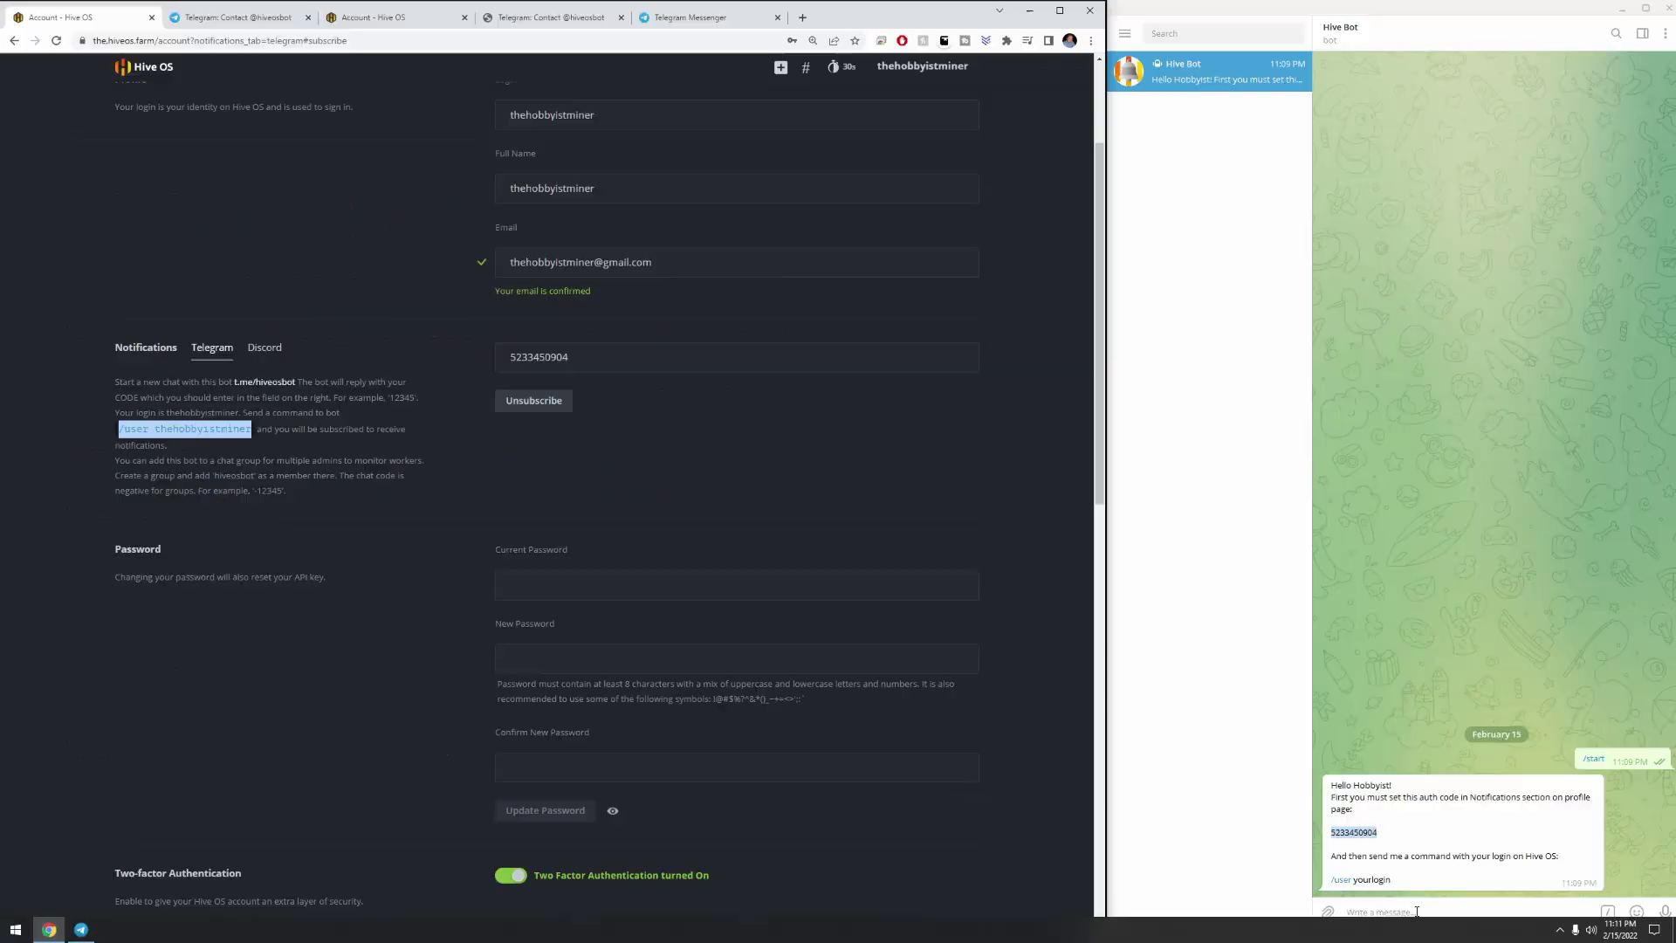
click(1376, 910)
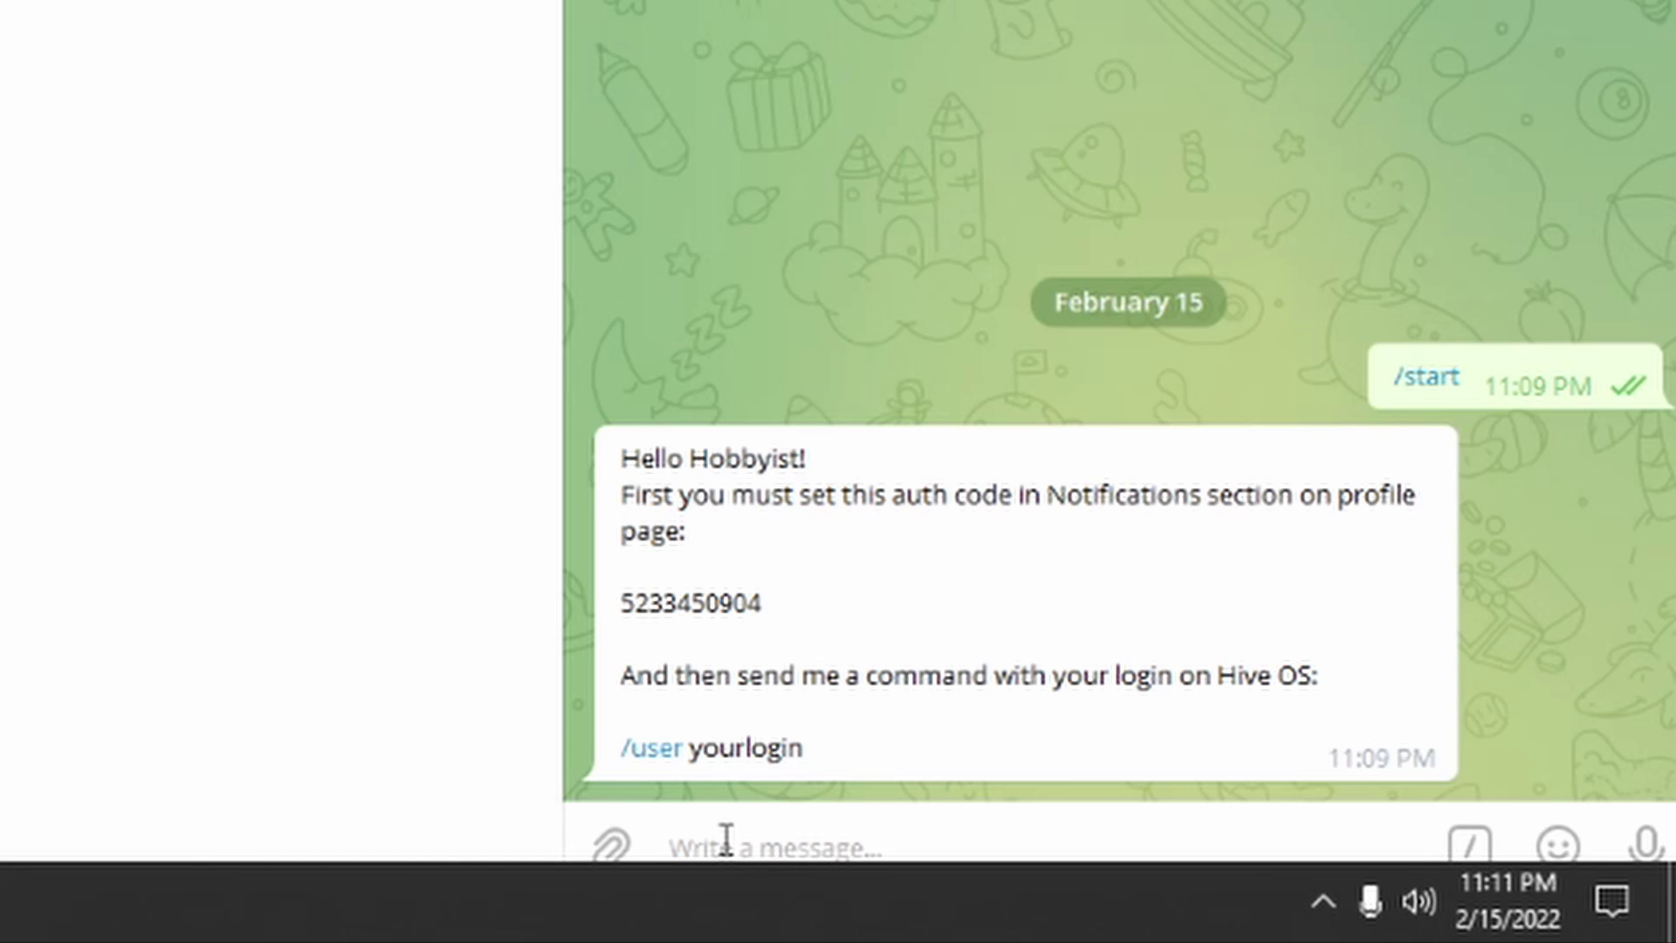
key(ctrl+v)
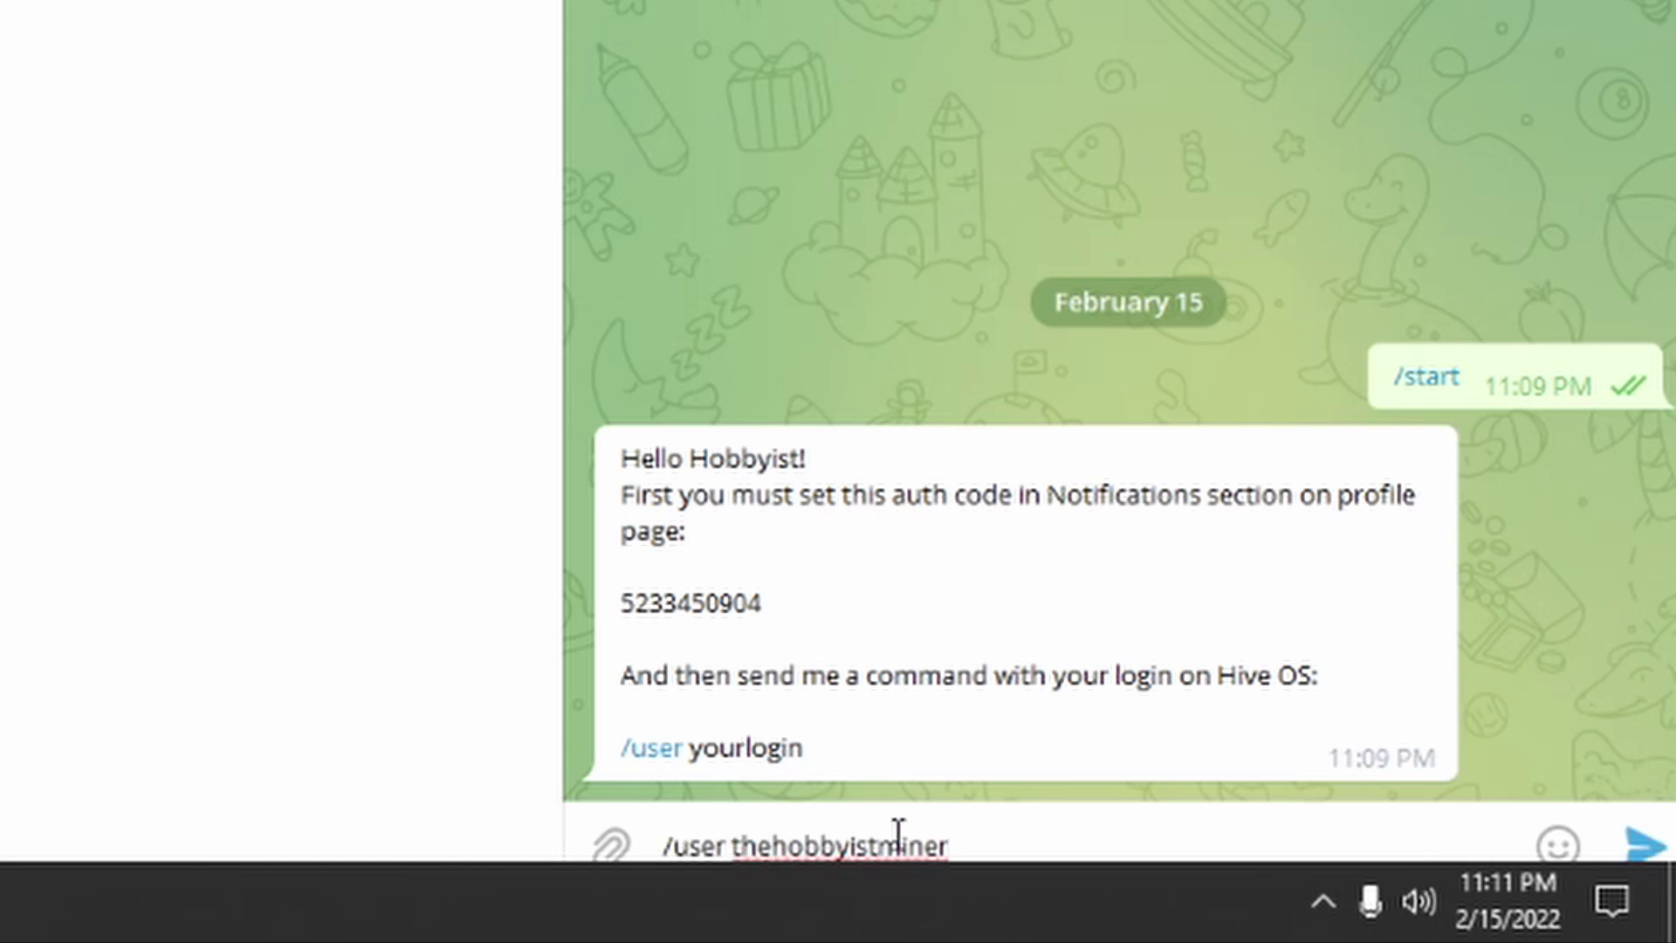
key(Return)
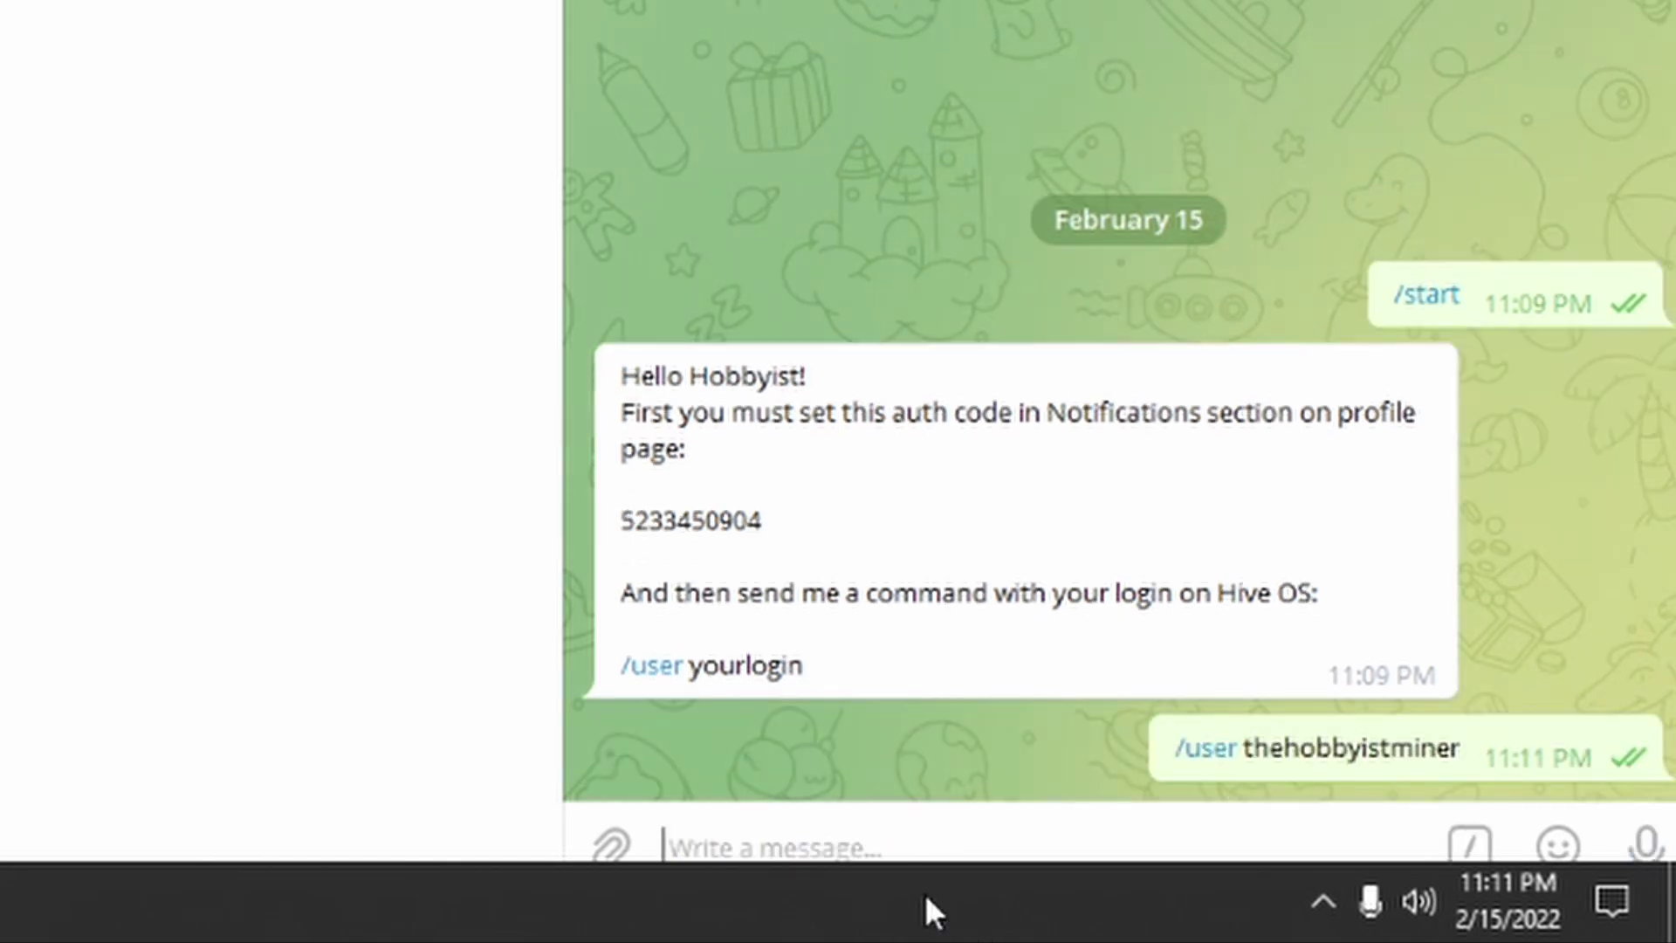
React to the bot's message, verify the account shows subscribed for Account Login, then open Farms
double_click(847, 685)
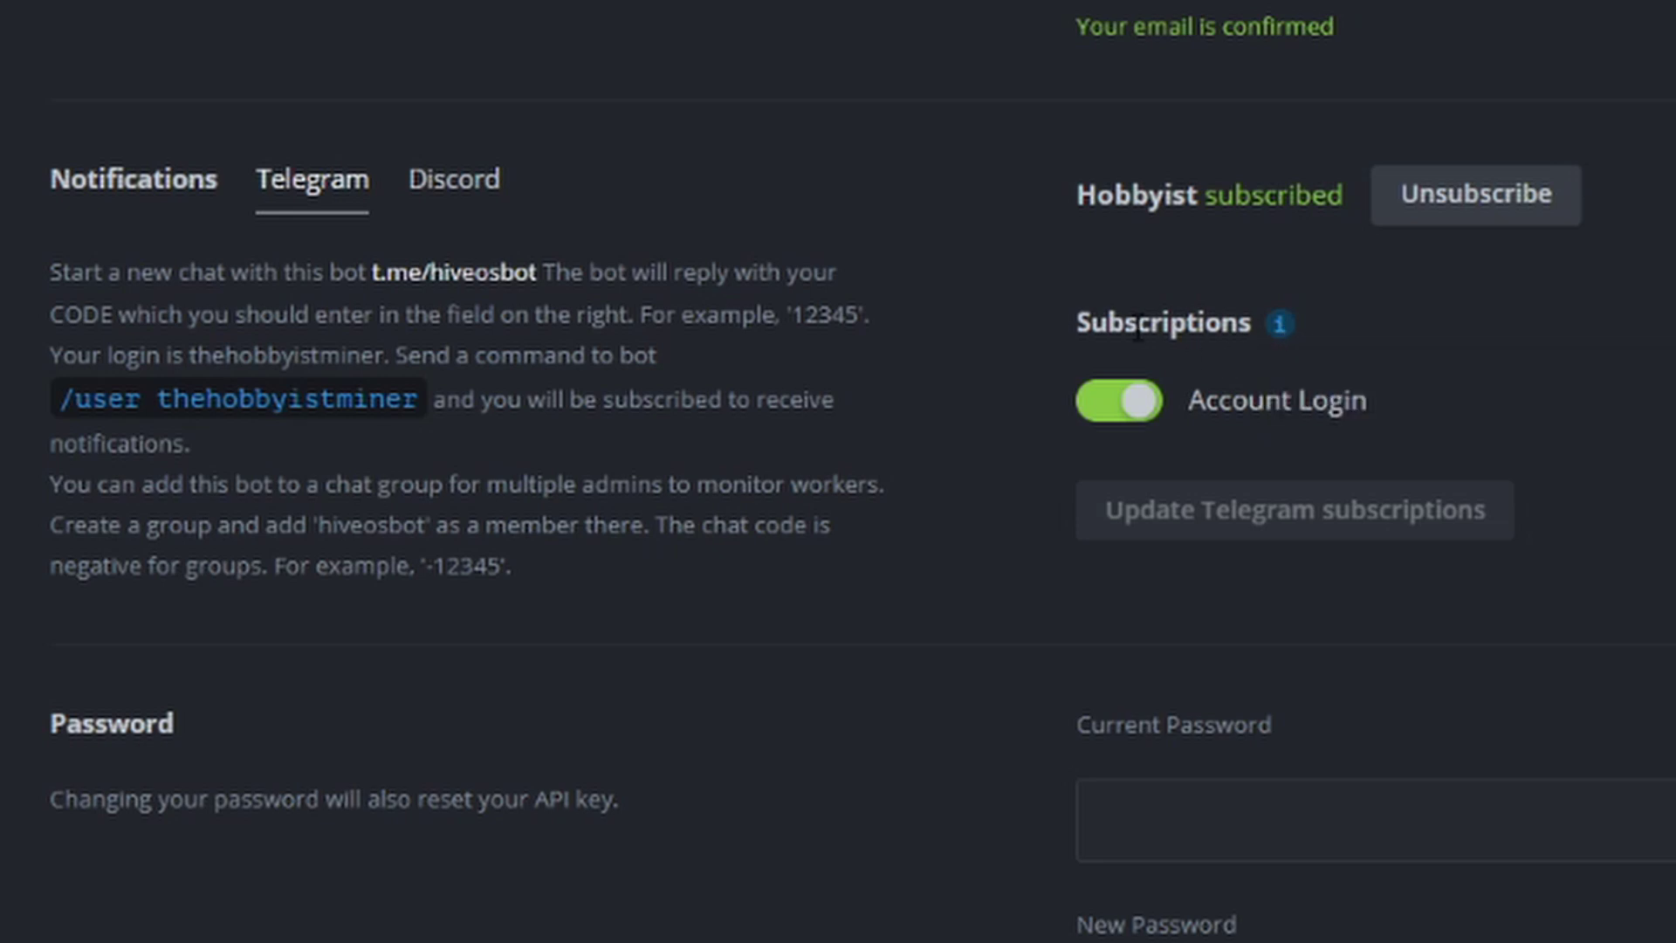
mouse_move(1279, 324)
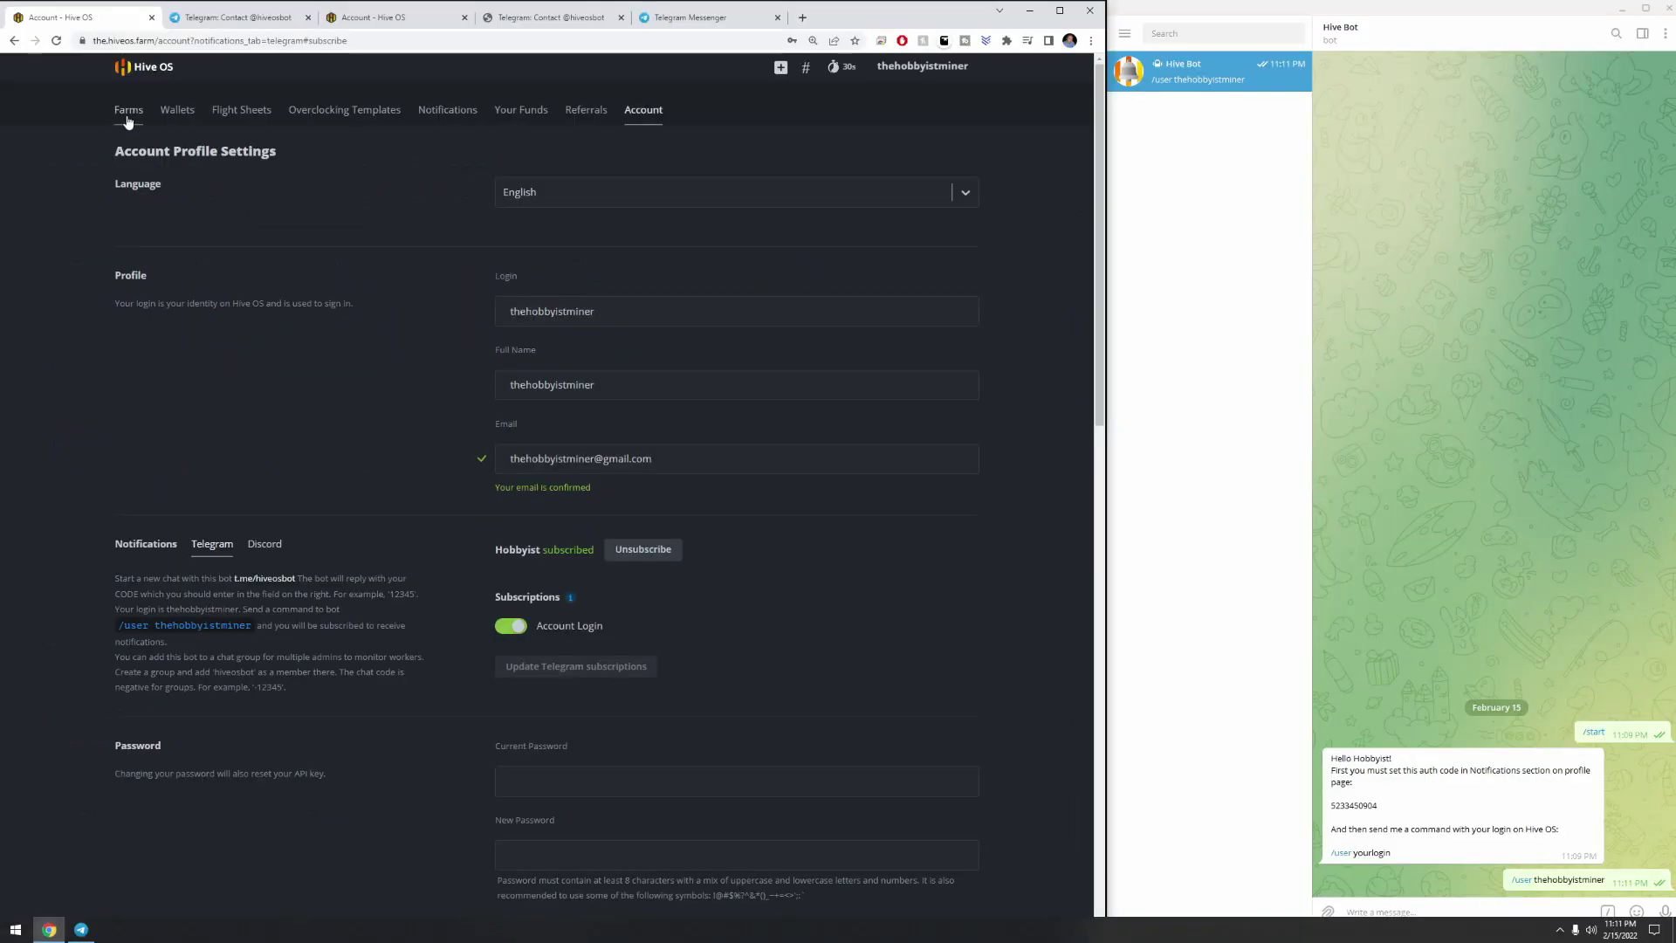
click(128, 117)
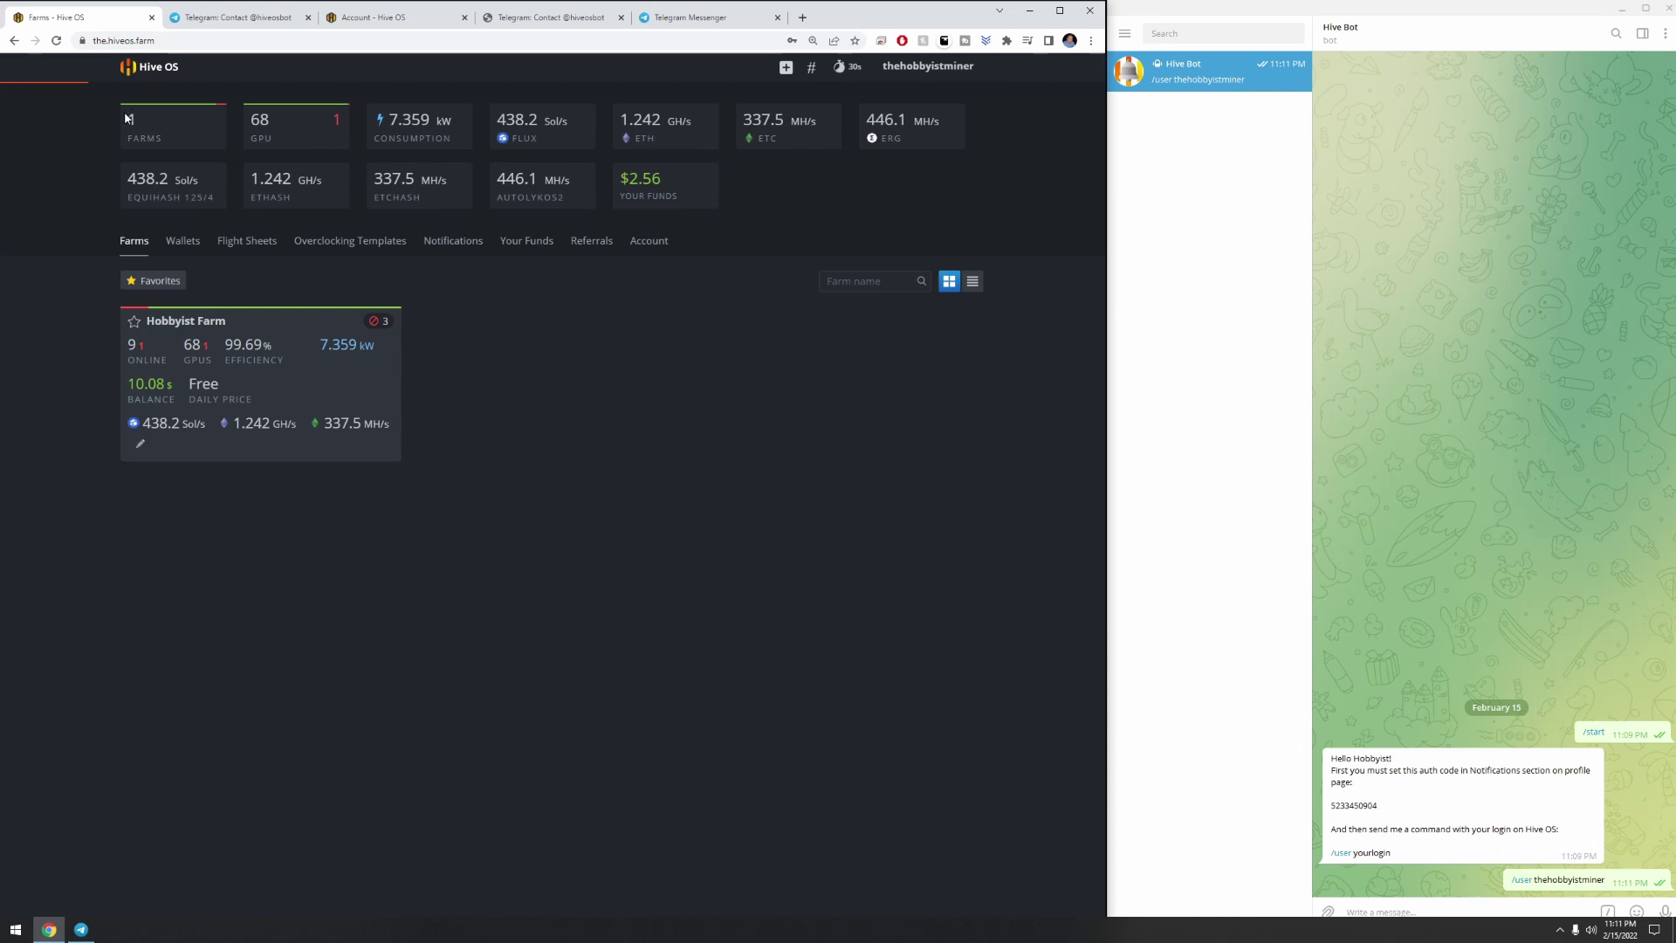
Review Hobbyist Farm's Telegram notification toggles in Settings, then return to its Workers list
click(291, 385)
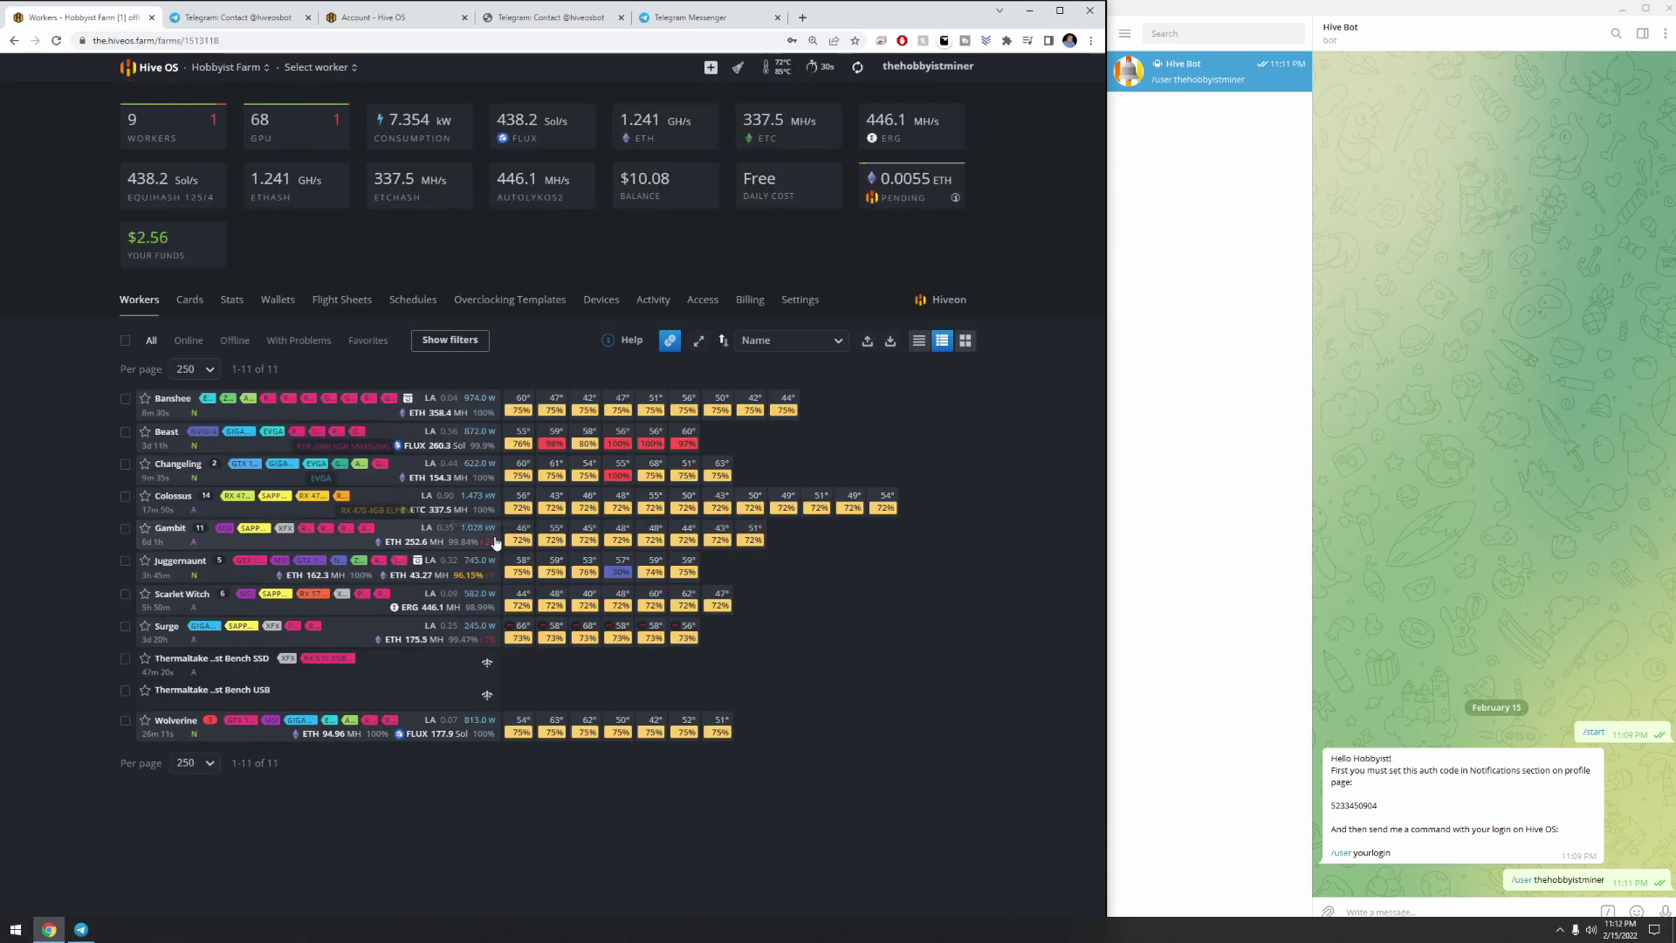
click(801, 302)
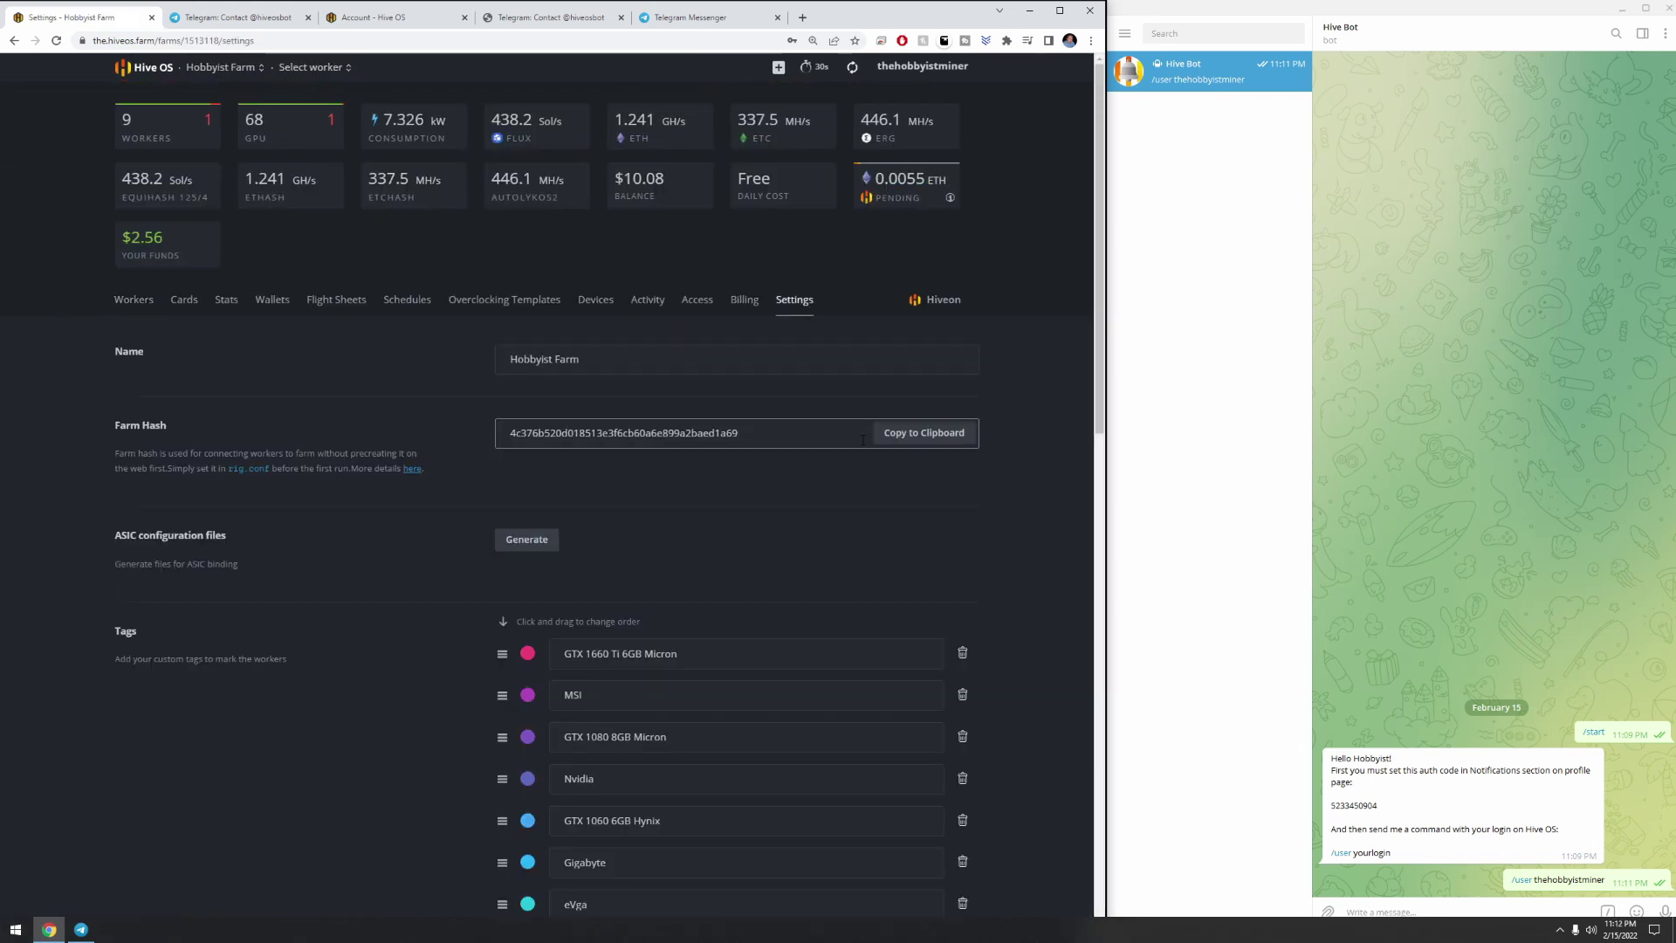
scroll(873, 454, down, 15)
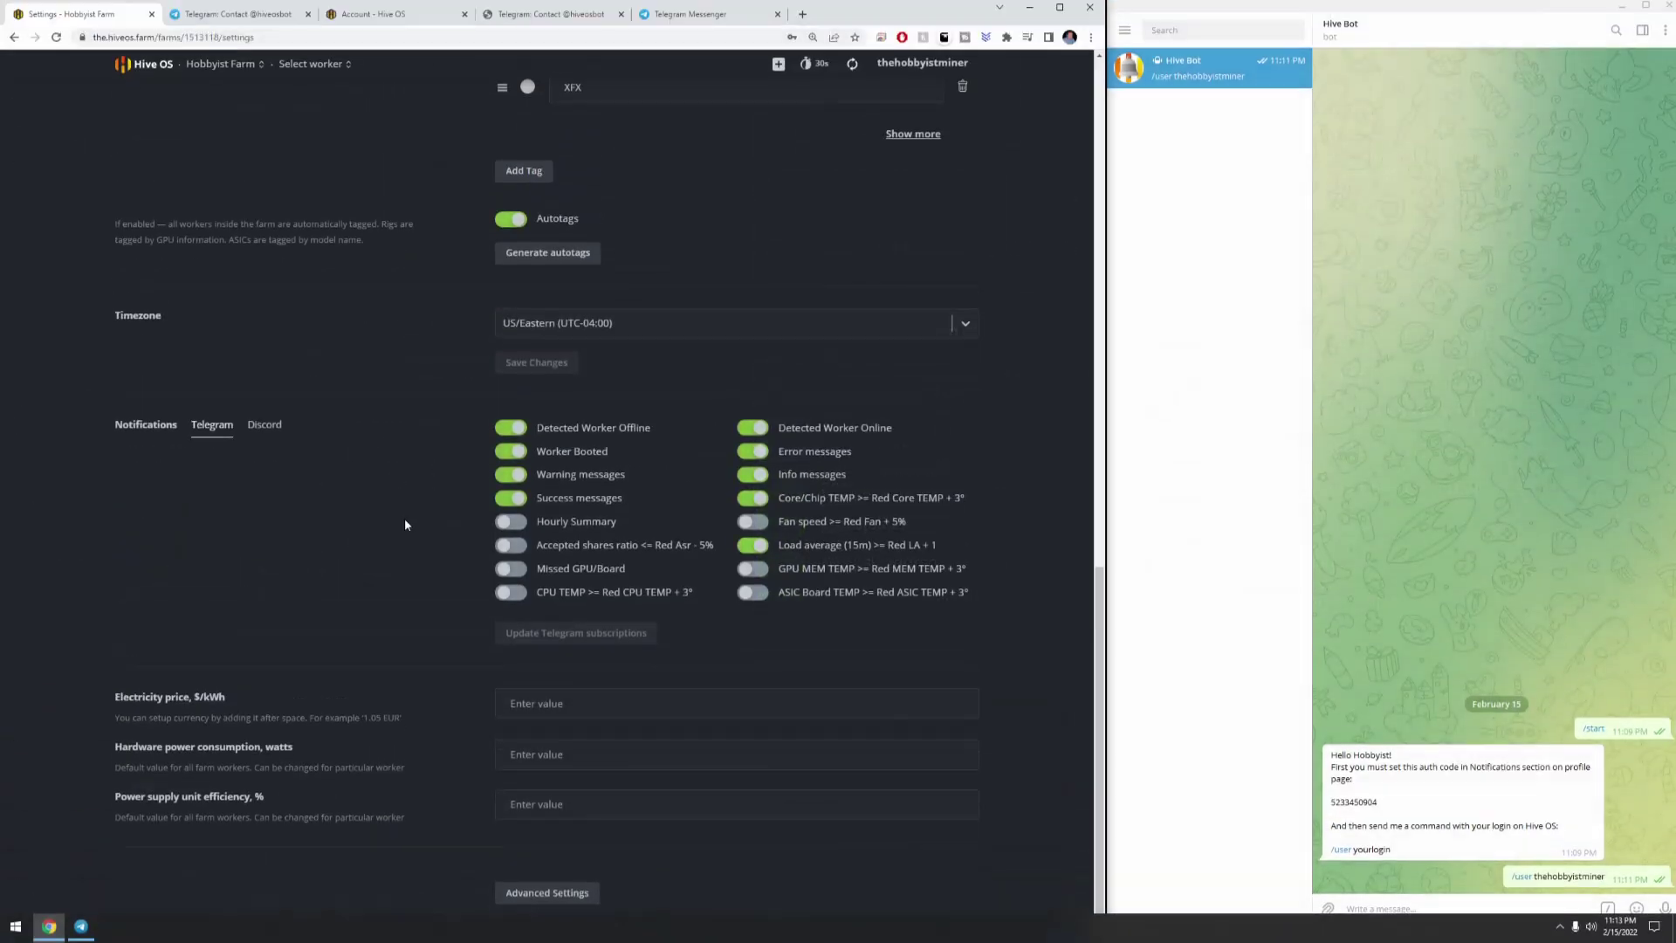
scroll(391, 568, up, 15)
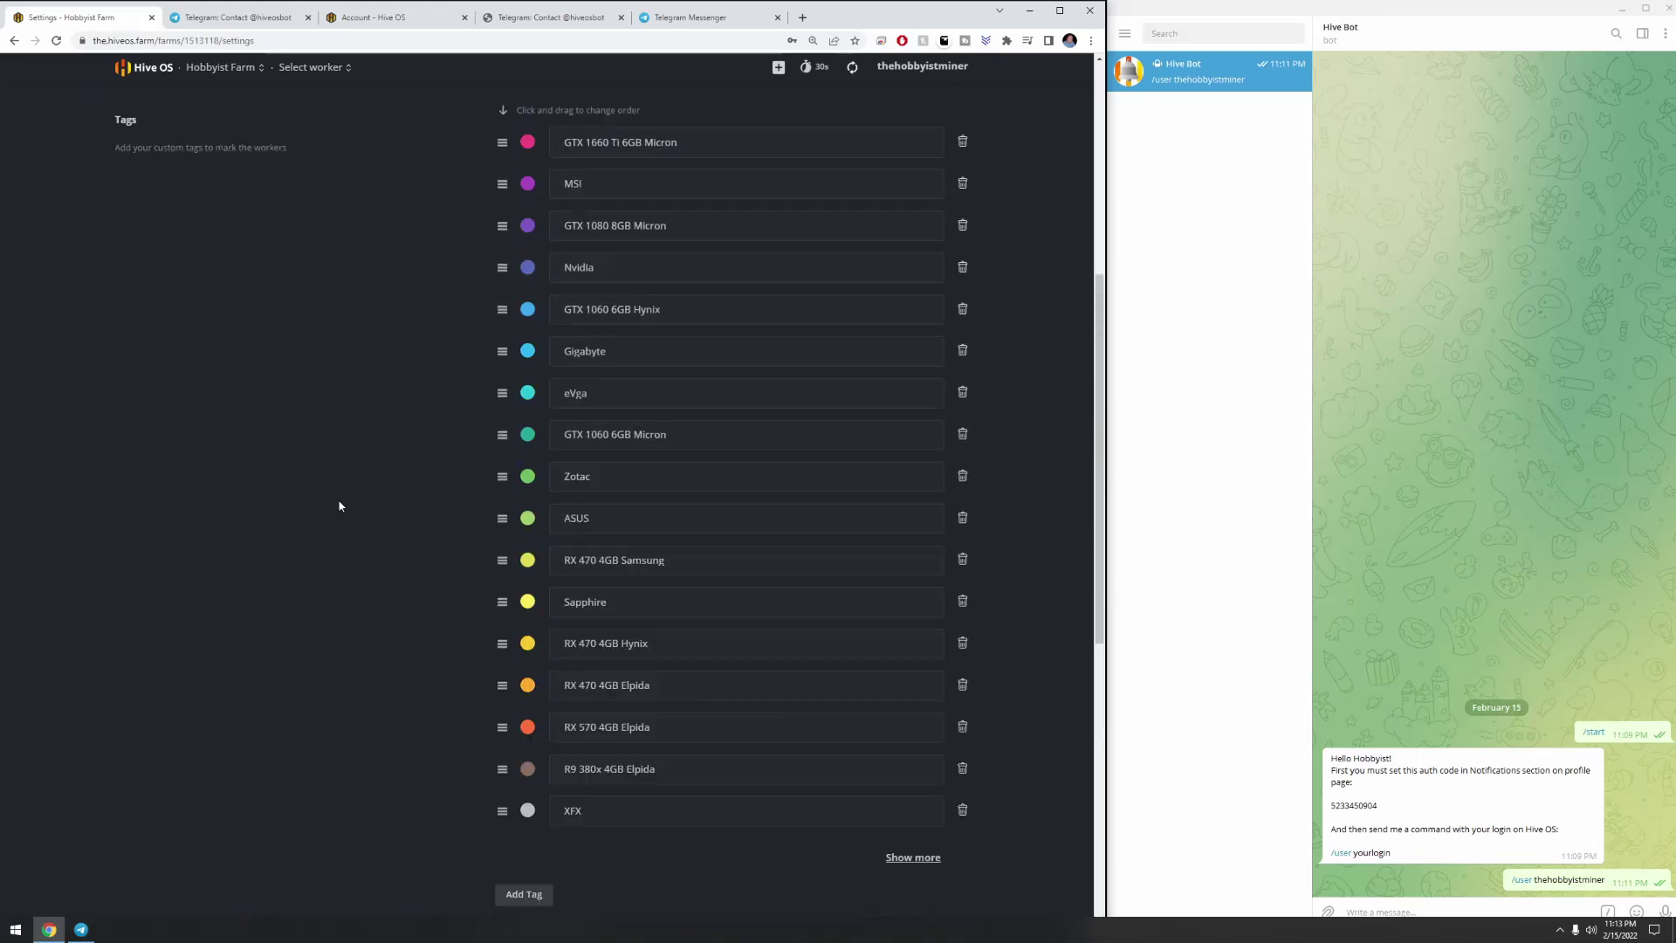
click(125, 306)
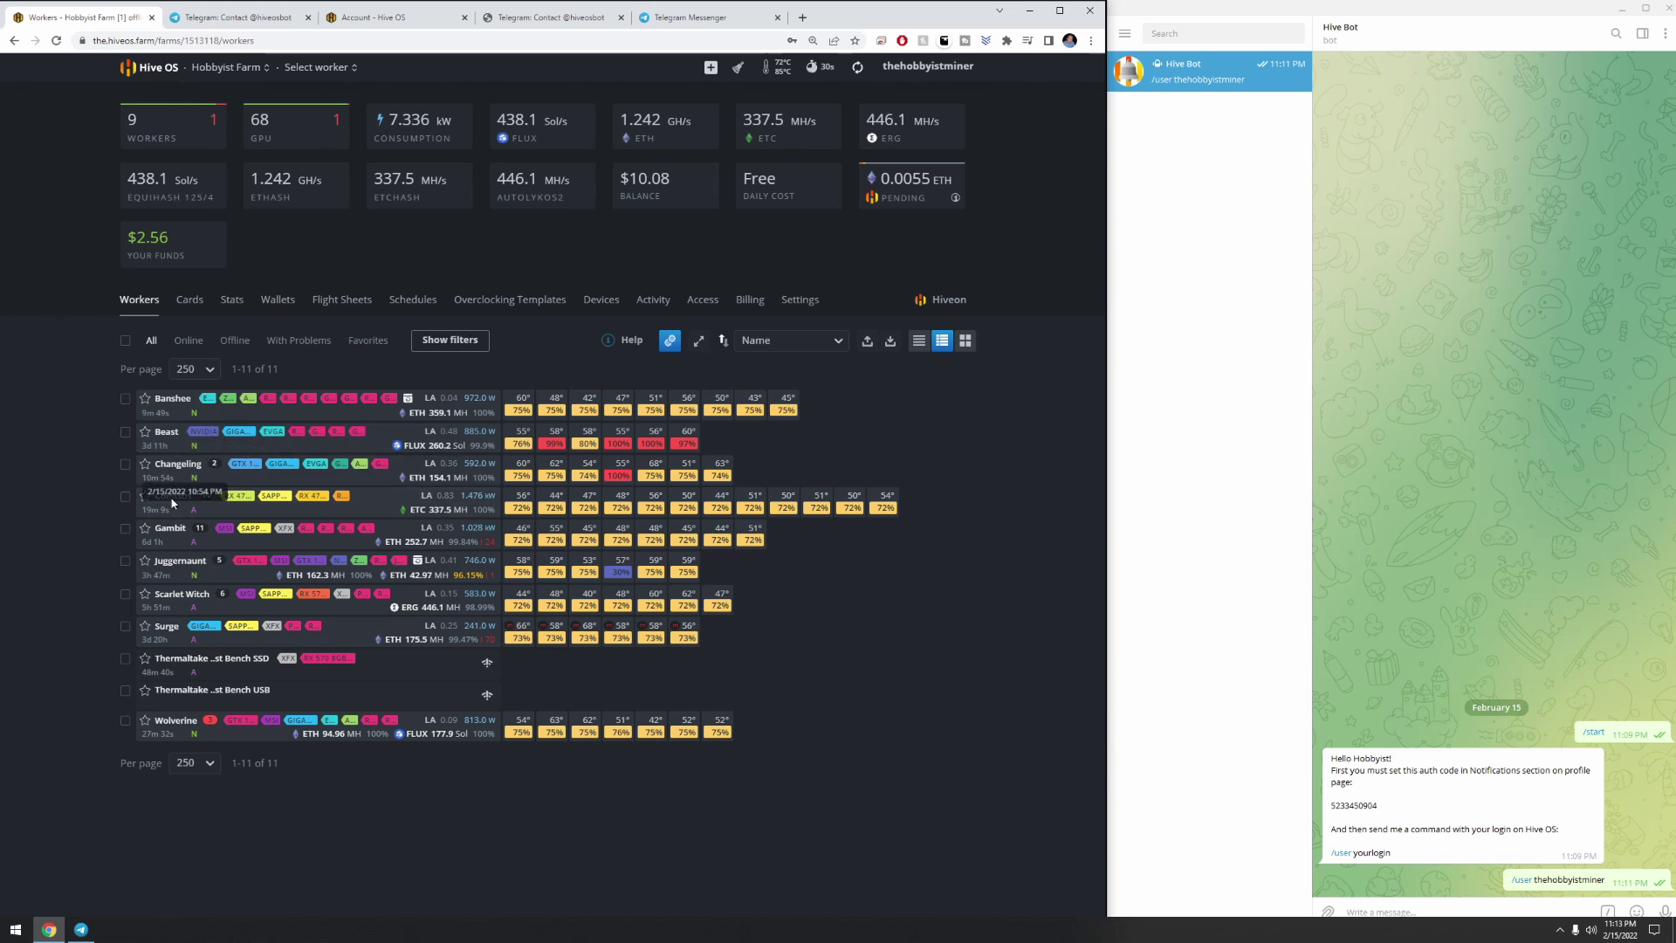
Reboot the Colossus worker from its Power Actions menu
click(348, 511)
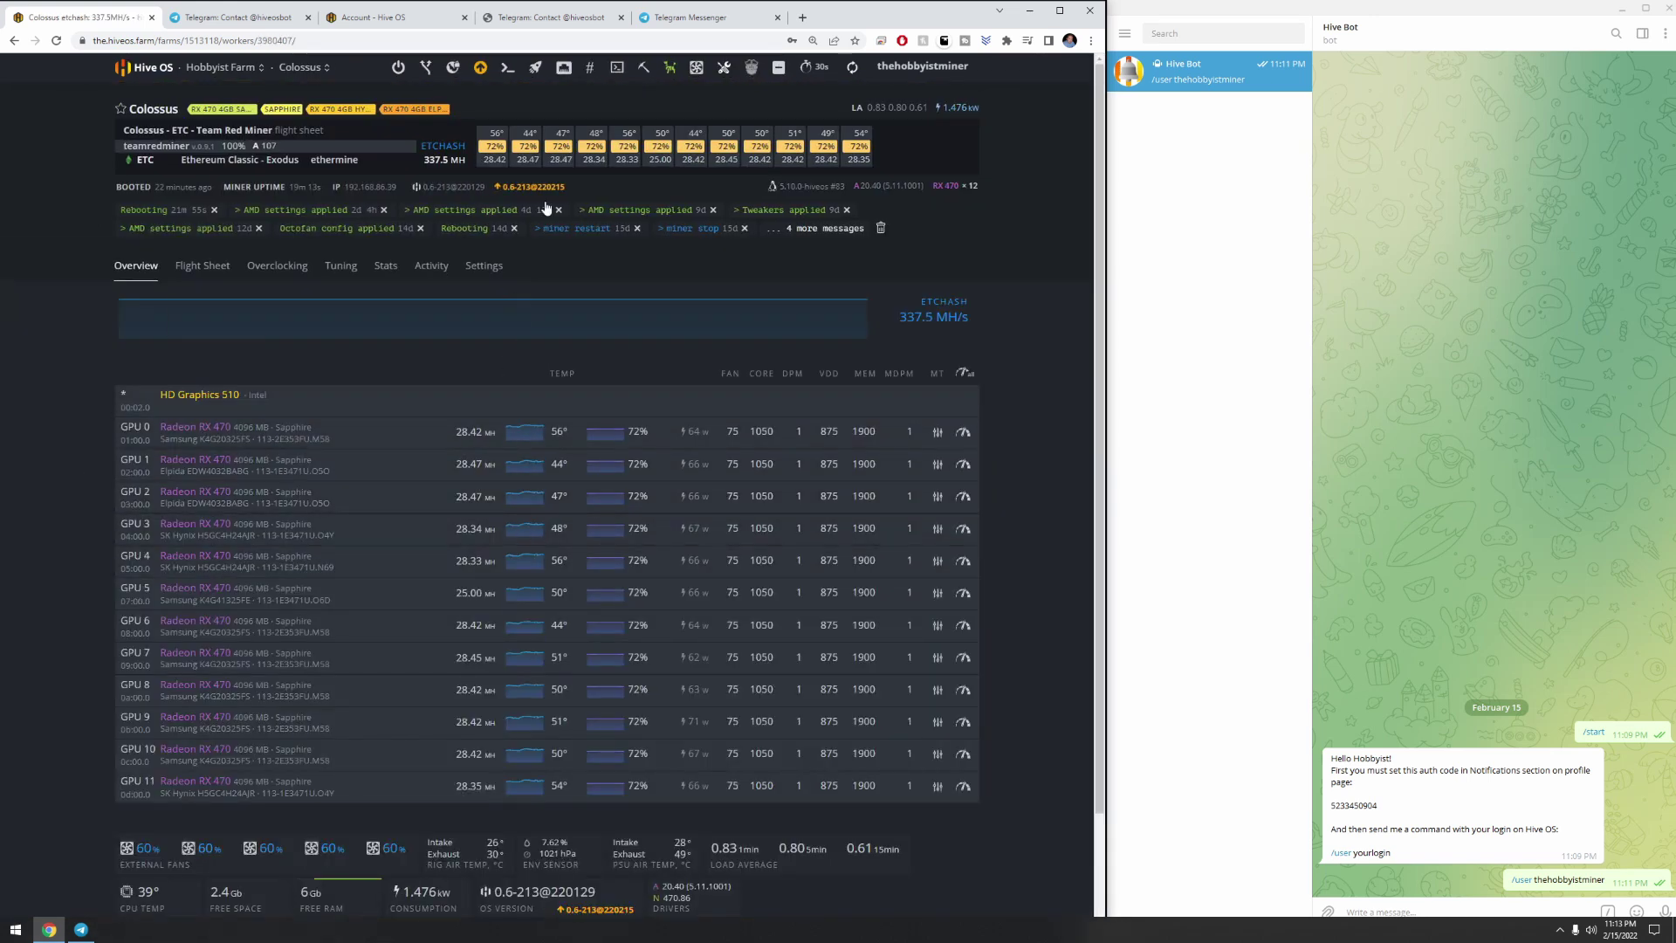
click(397, 68)
click(350, 98)
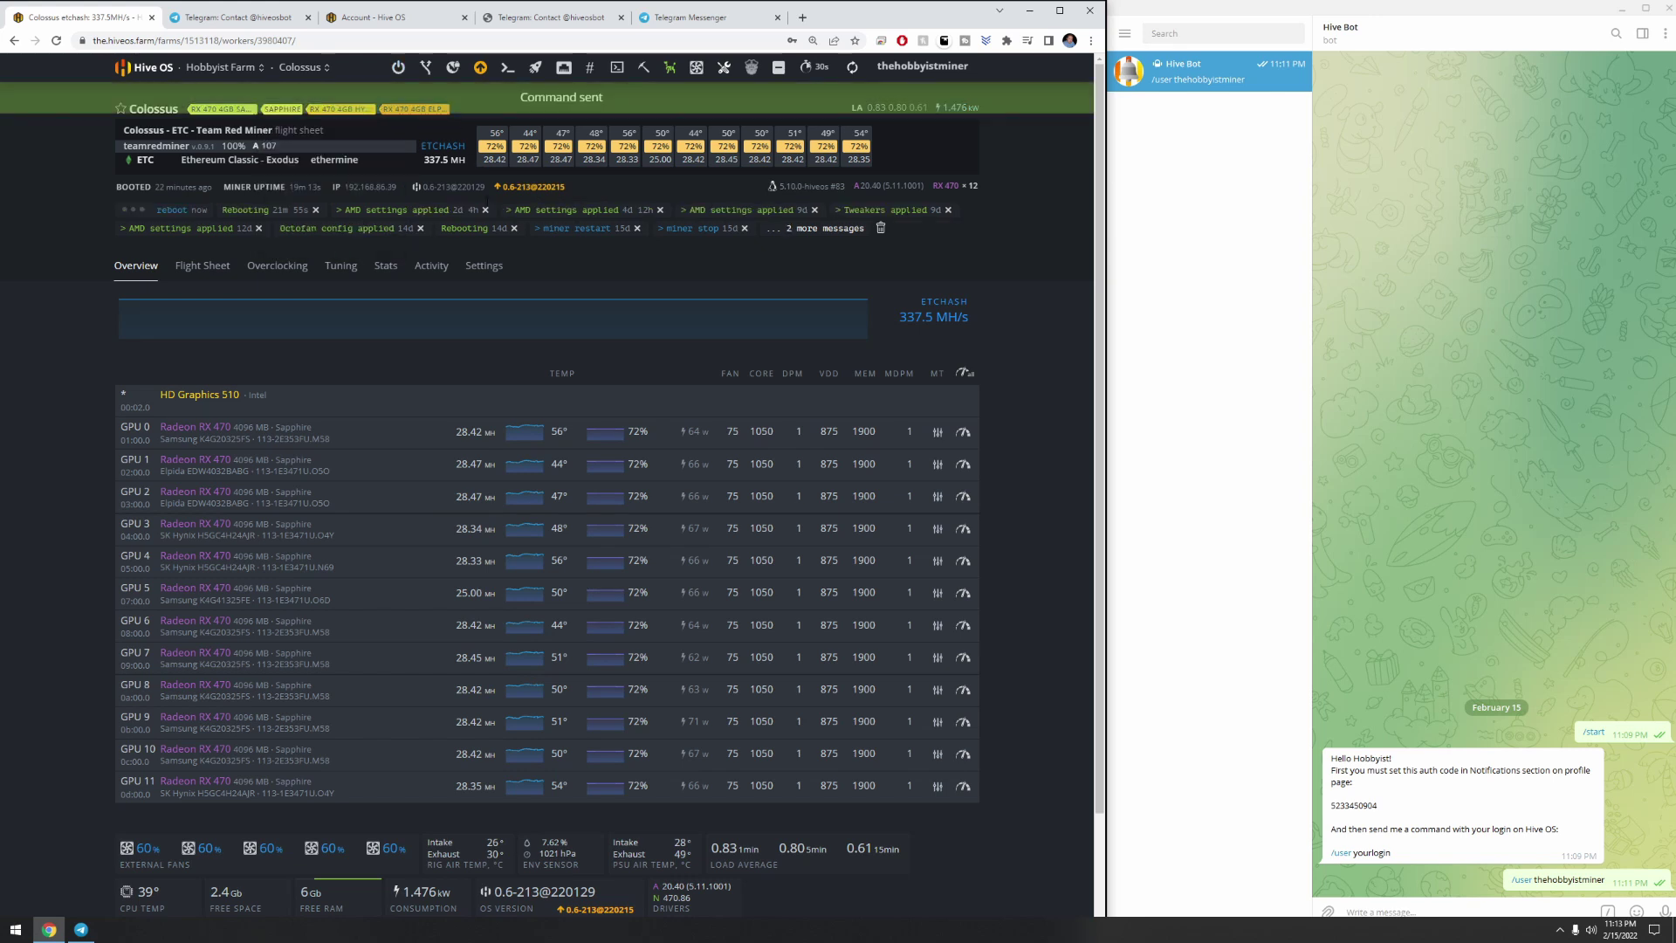